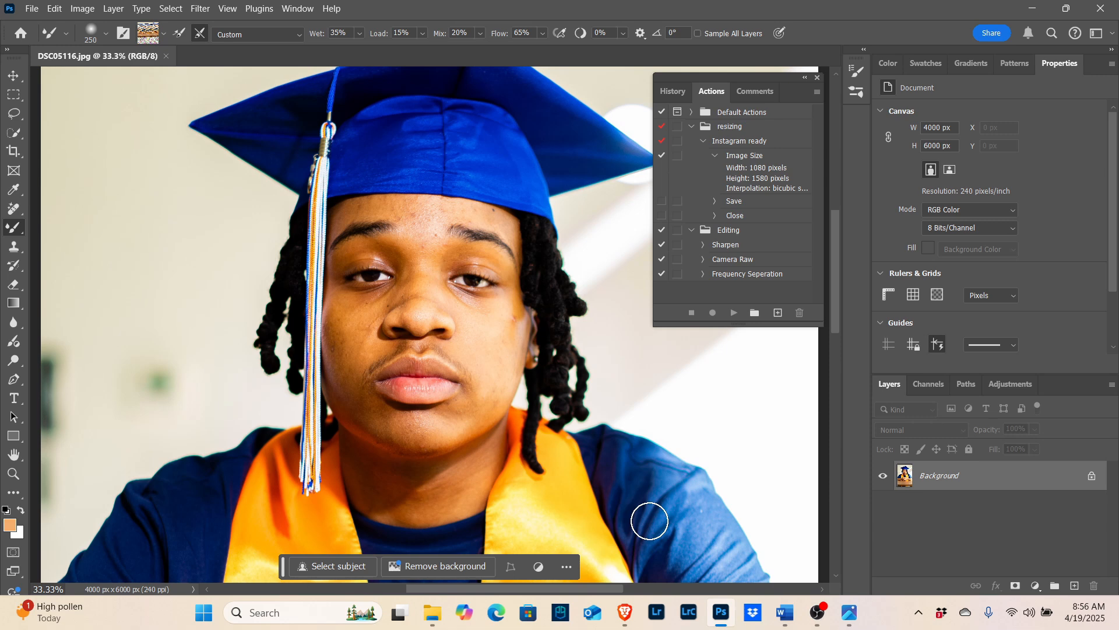
Switch to the photo viewer and examine the retouched skin in DSC05116.jpg at 30% zoom, closing the viewer when done.
left_click(847, 612)
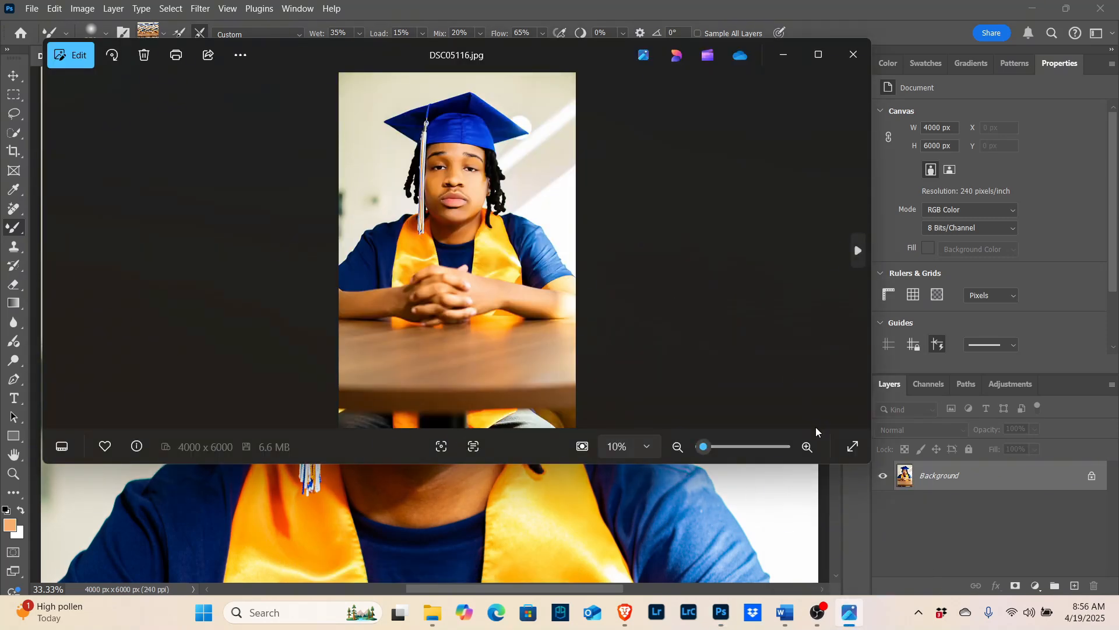
left_click(808, 447)
left_click(808, 446)
left_click_drag(637, 292, 647, 453)
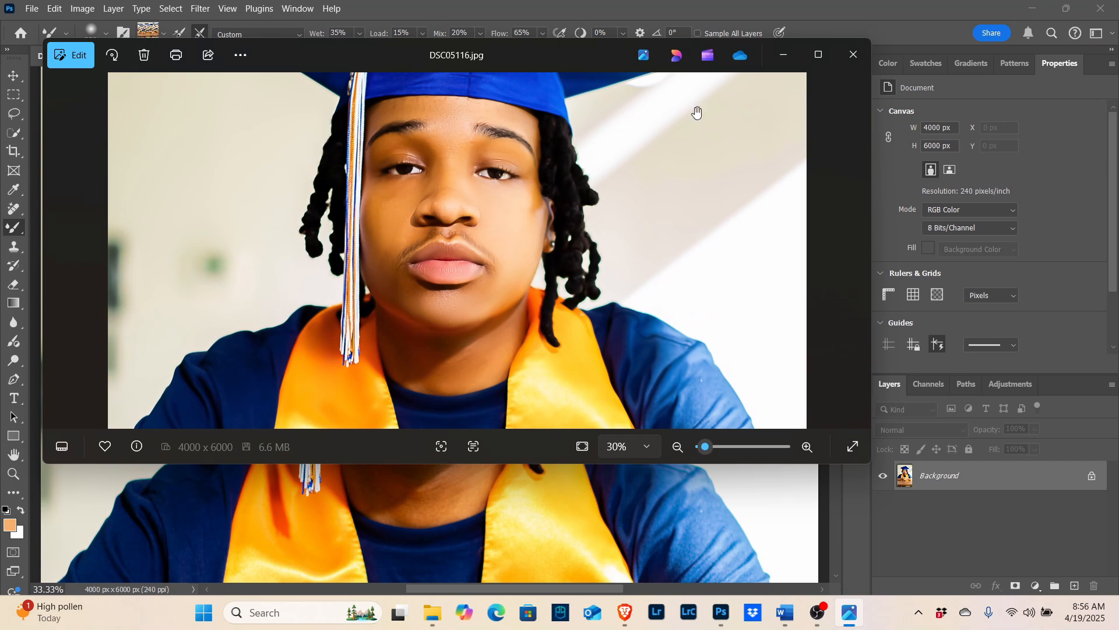
left_click(856, 58)
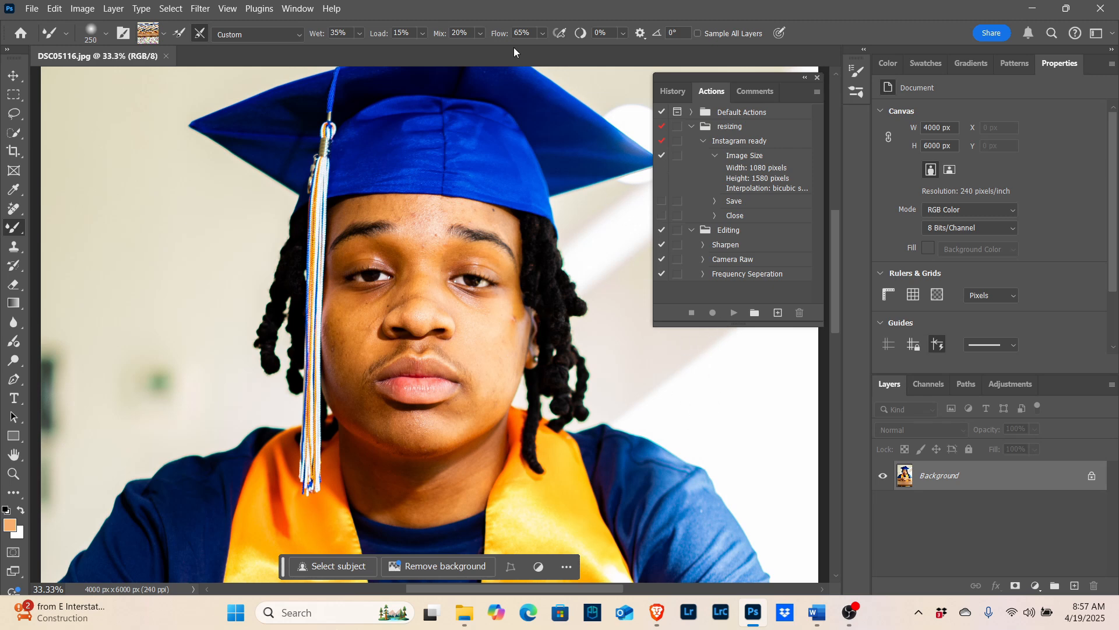
Duplicate the Background layer, and duplicate that copy to get two identical layers above the Background.
scroll(570, 380, "down", 3)
scroll(574, 391, "down", 3)
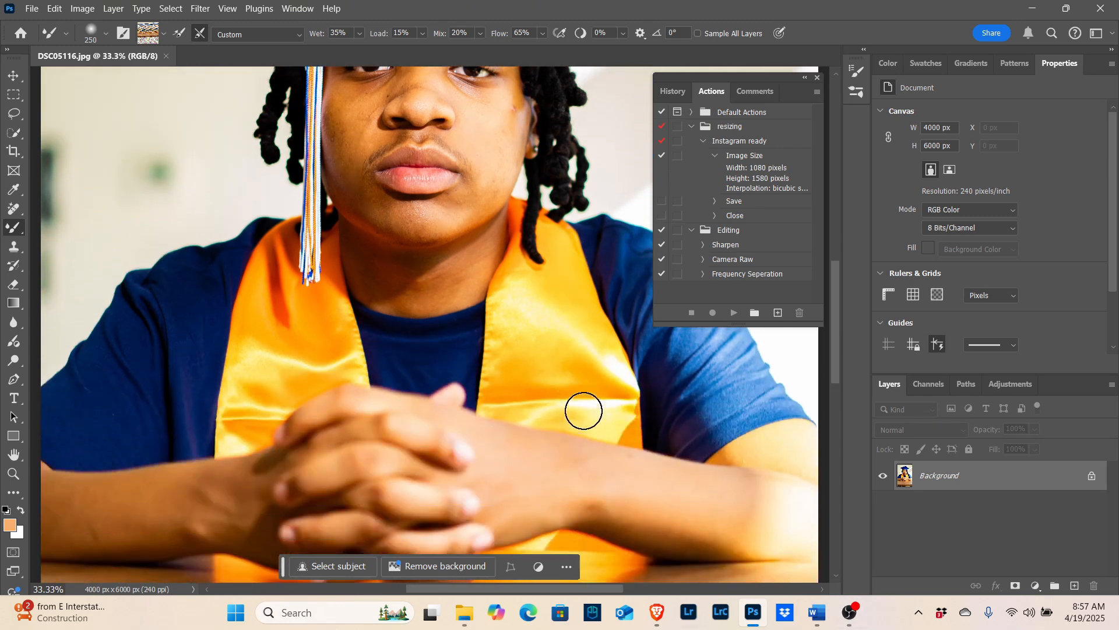
scroll(559, 373, "down", 3)
scroll(487, 441, "up", 10)
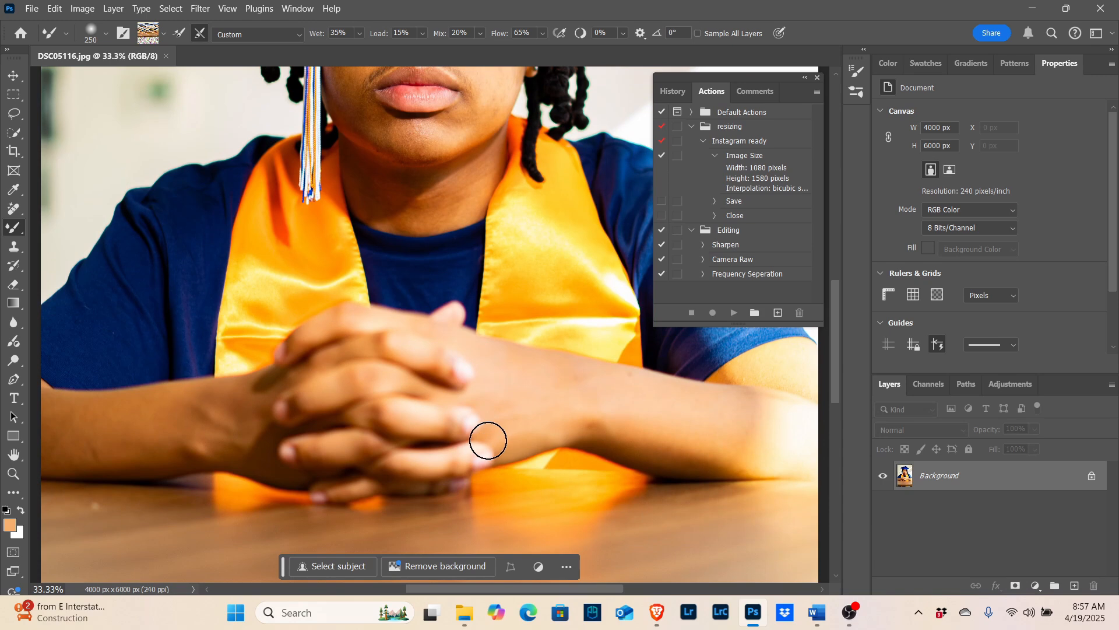
scroll(487, 446, "up", 3)
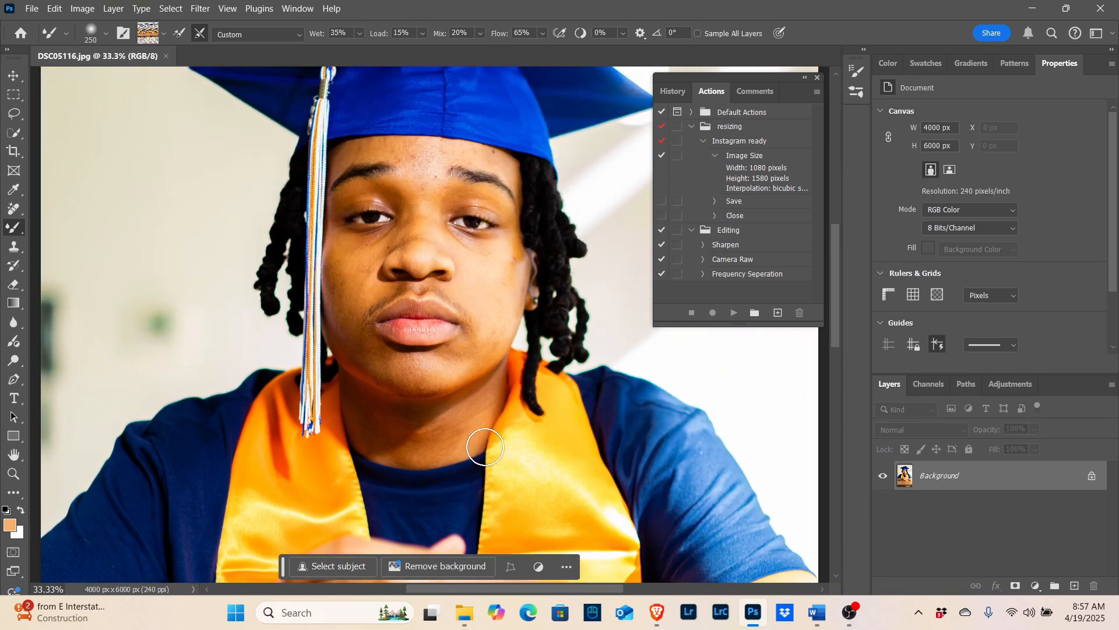
scroll(547, 454, "up", 1)
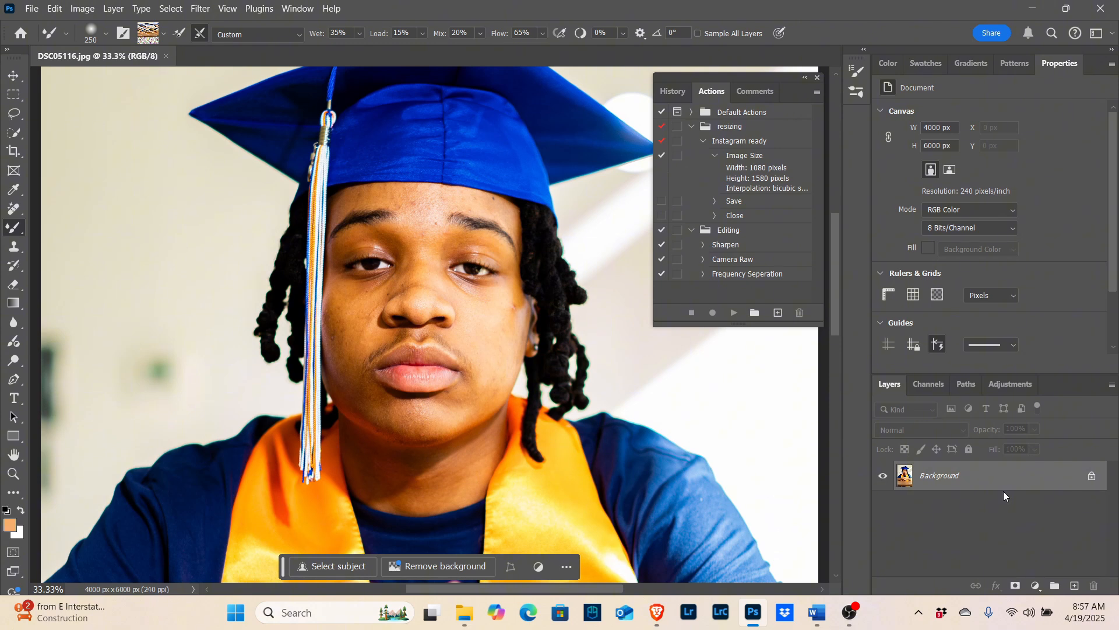
key("ctrl+j")
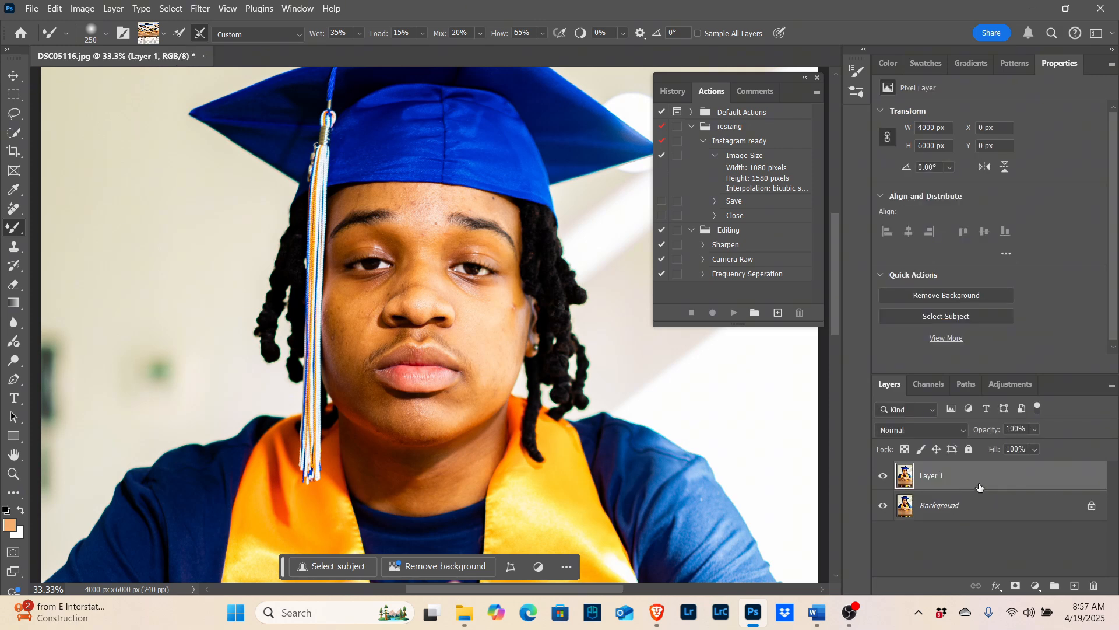
key("ctrl+j")
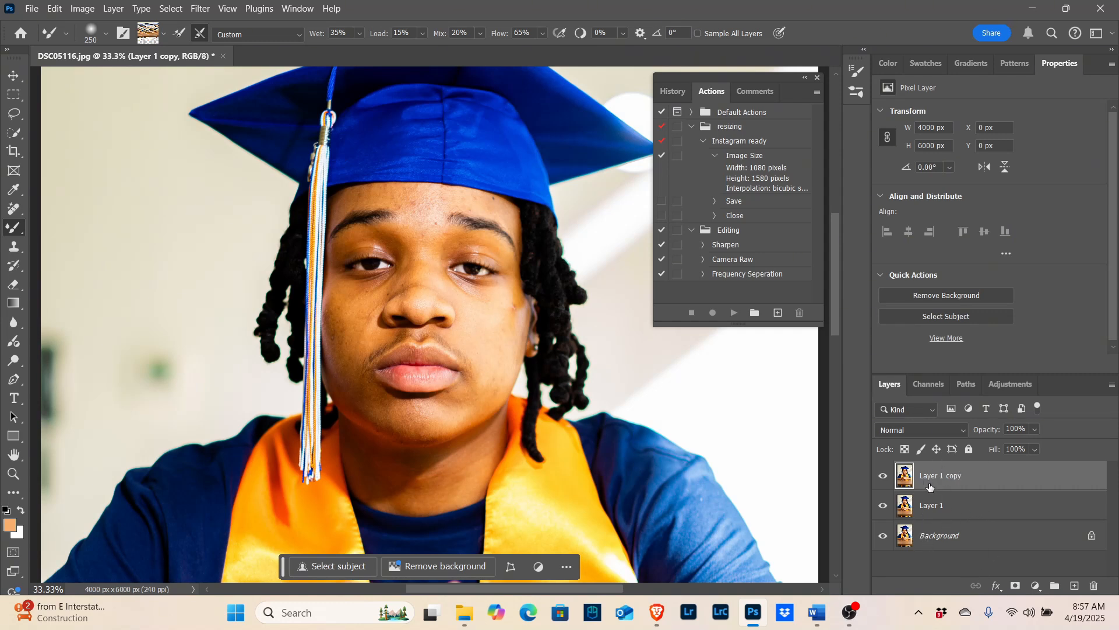
Rename the lower duplicate layer as LOW.
left_click(947, 508)
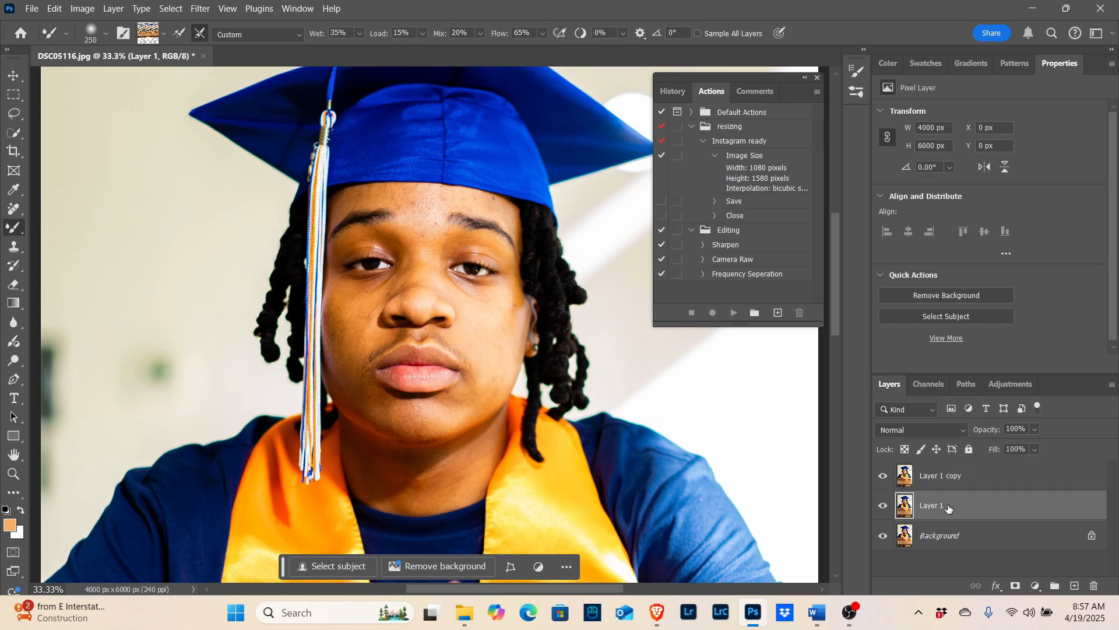
right_click(948, 506)
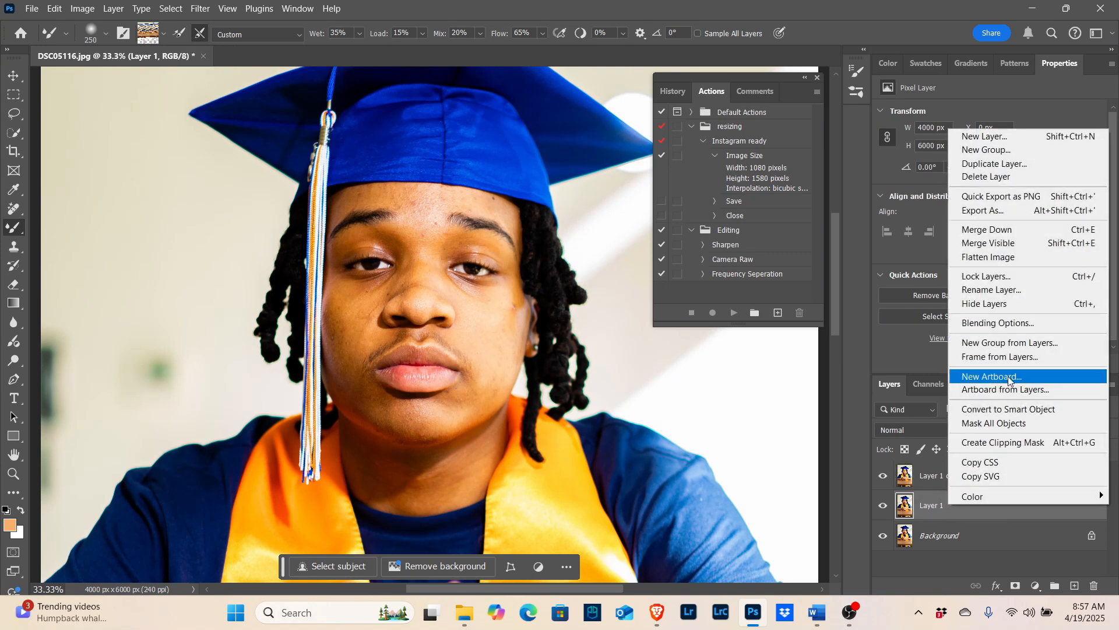
left_click(994, 290)
type("LOW")
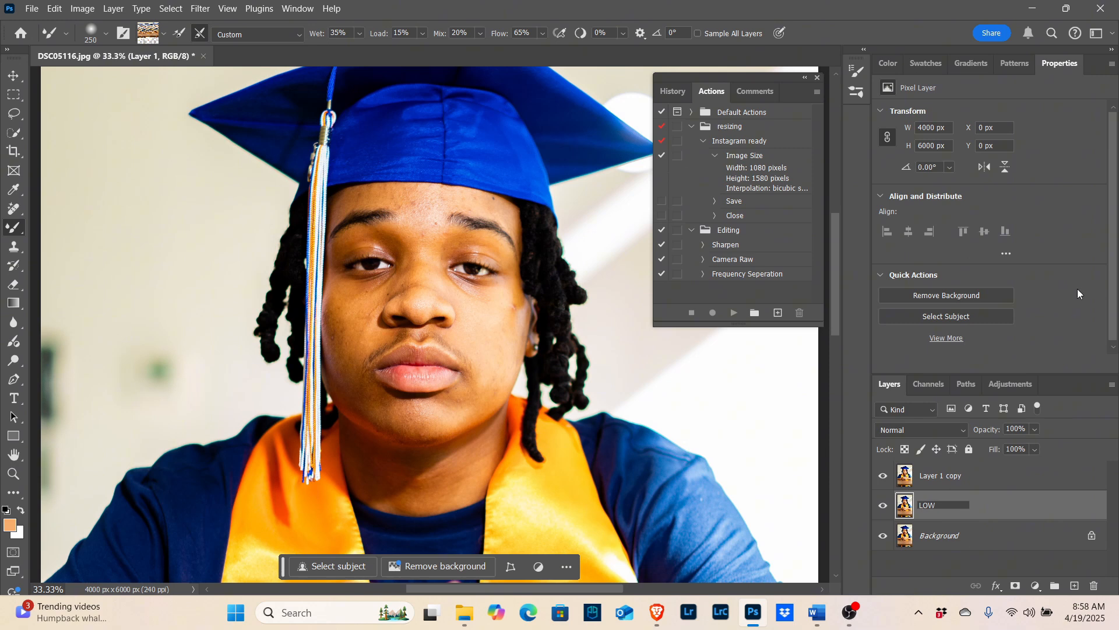
Rename the uppermost duplicate layer as HIGH.
left_click(935, 475)
right_click(936, 476)
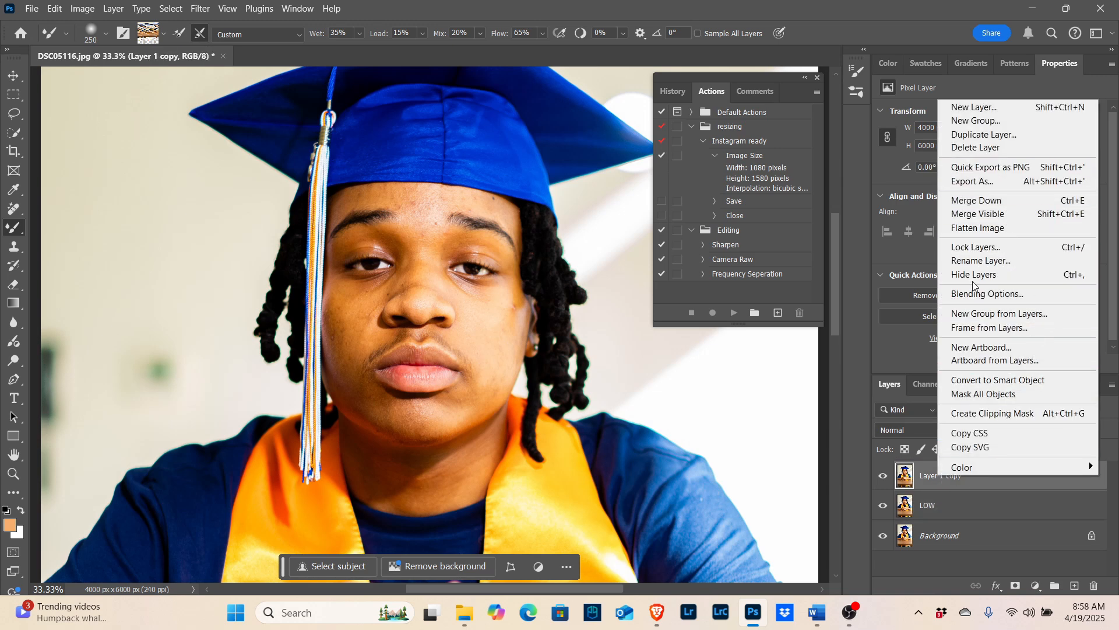
left_click(975, 262)
type("HIGH")
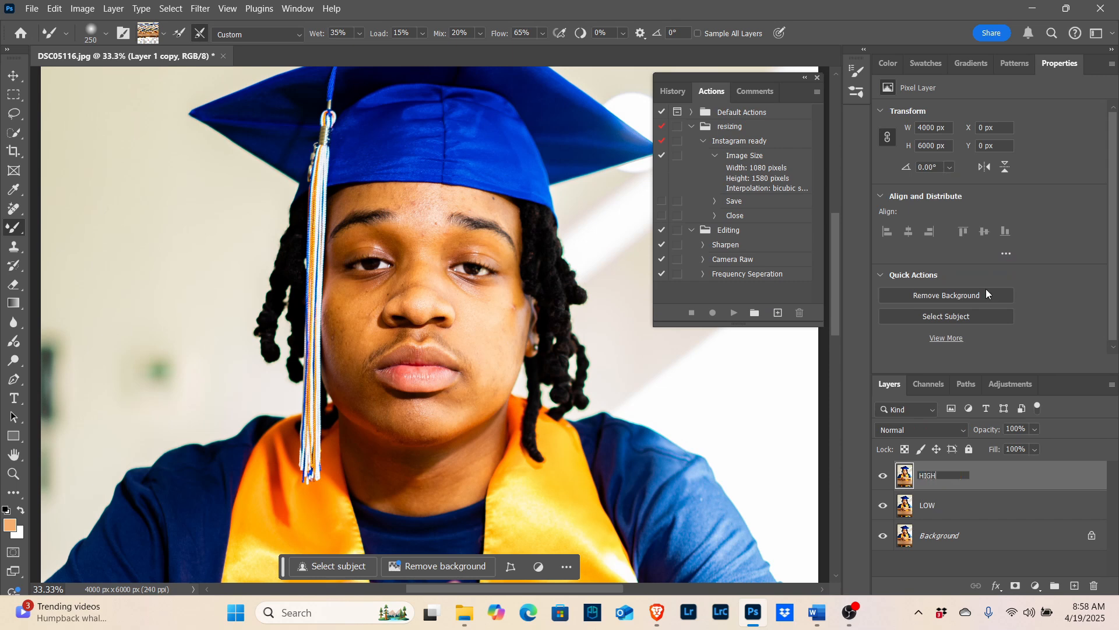
Start a Gaussian Blur on the LOW layer with a radius of 8.2 pixels.
left_click(969, 505)
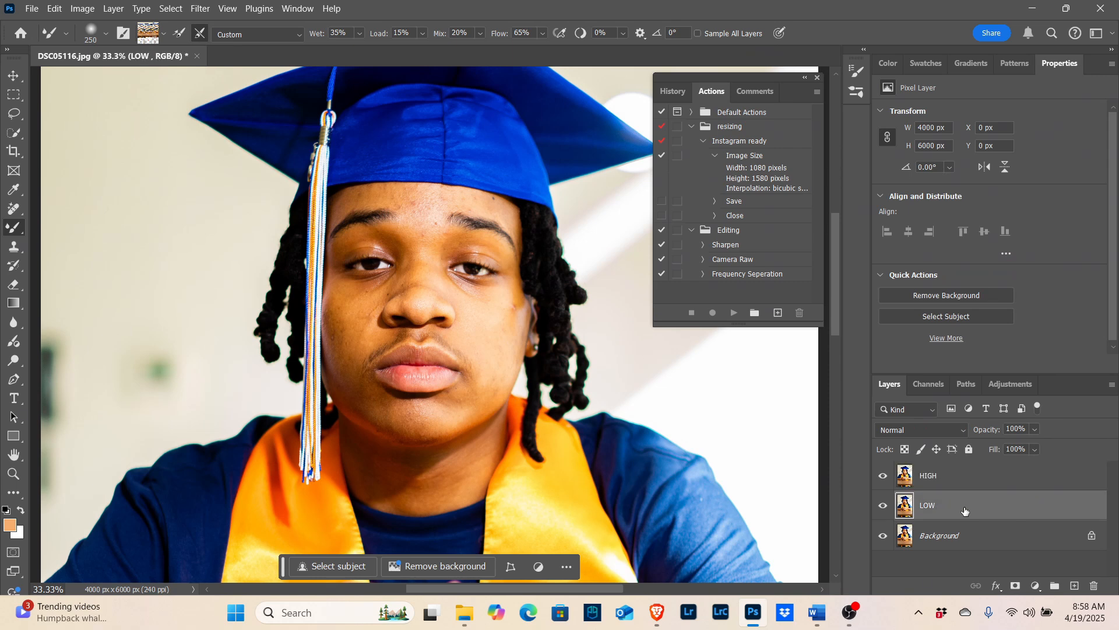
left_click(198, 8)
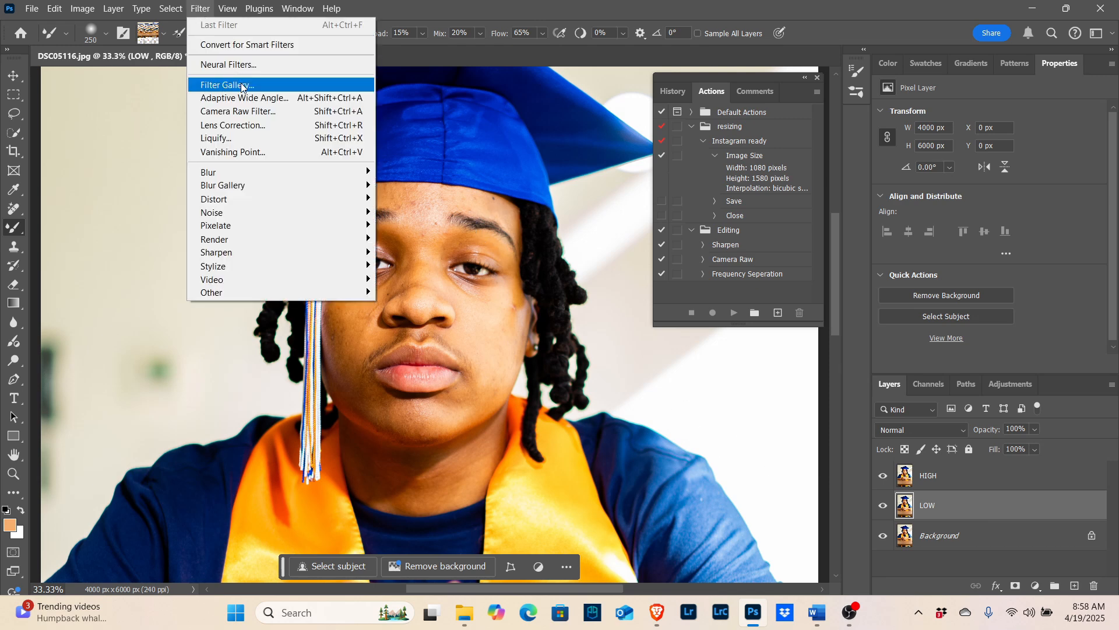
mouse_move(246, 171)
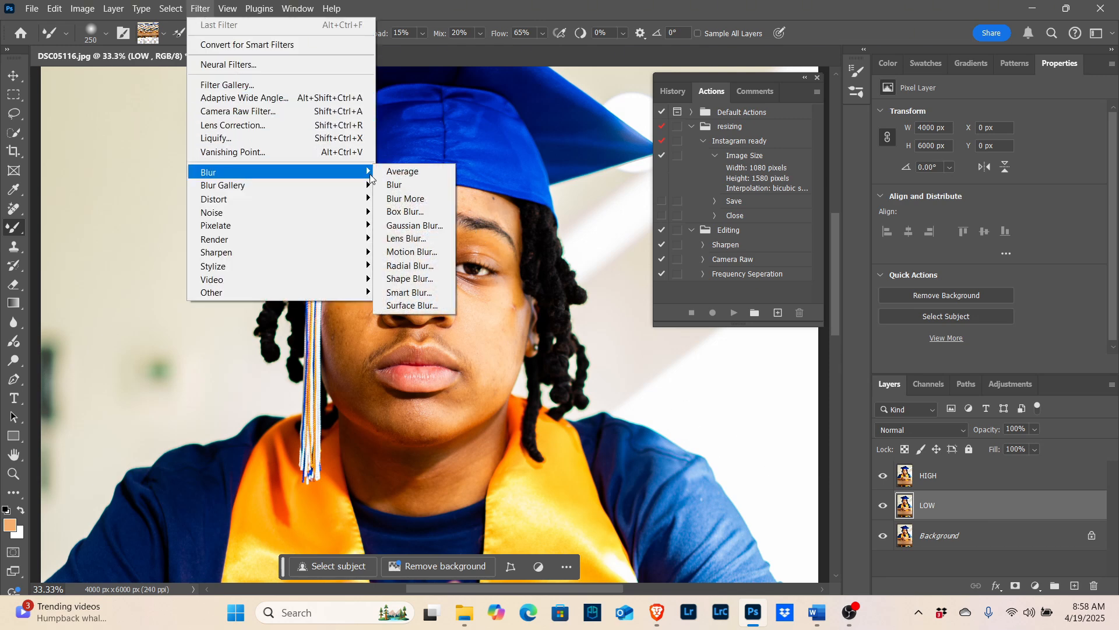
left_click(408, 227)
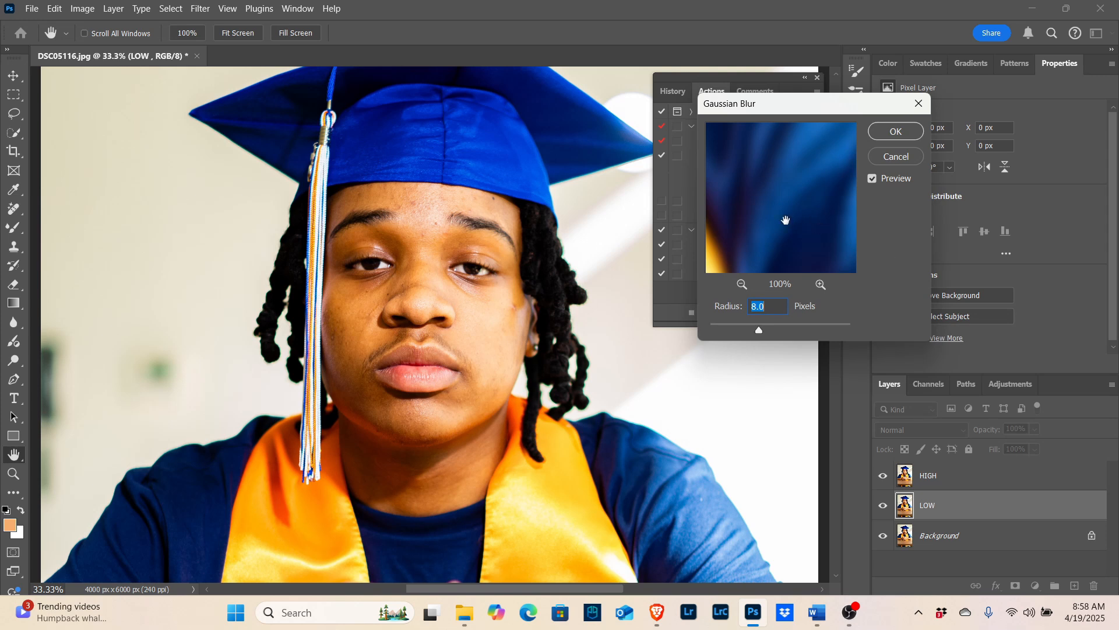
key("Up")
key("Up")
Examine the Gaussian Blur preview around the eye and cheek at 33% to judge how the skin is softened.
left_click(745, 292)
left_click(746, 290)
left_click(746, 290)
left_click(745, 289)
left_click(746, 289)
left_click(745, 288)
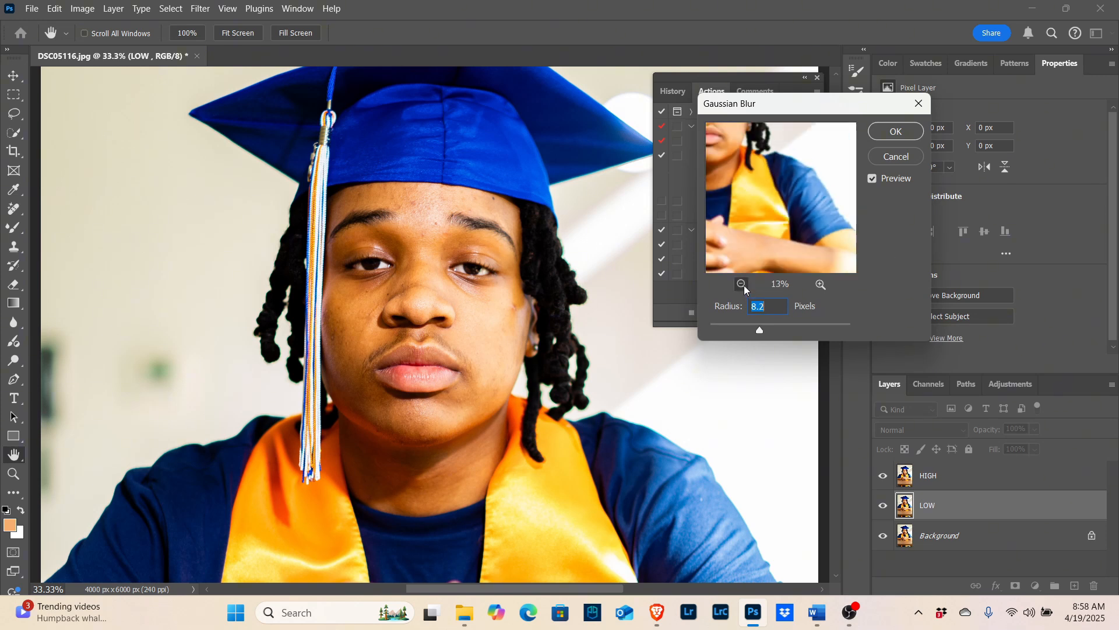
left_click(745, 289)
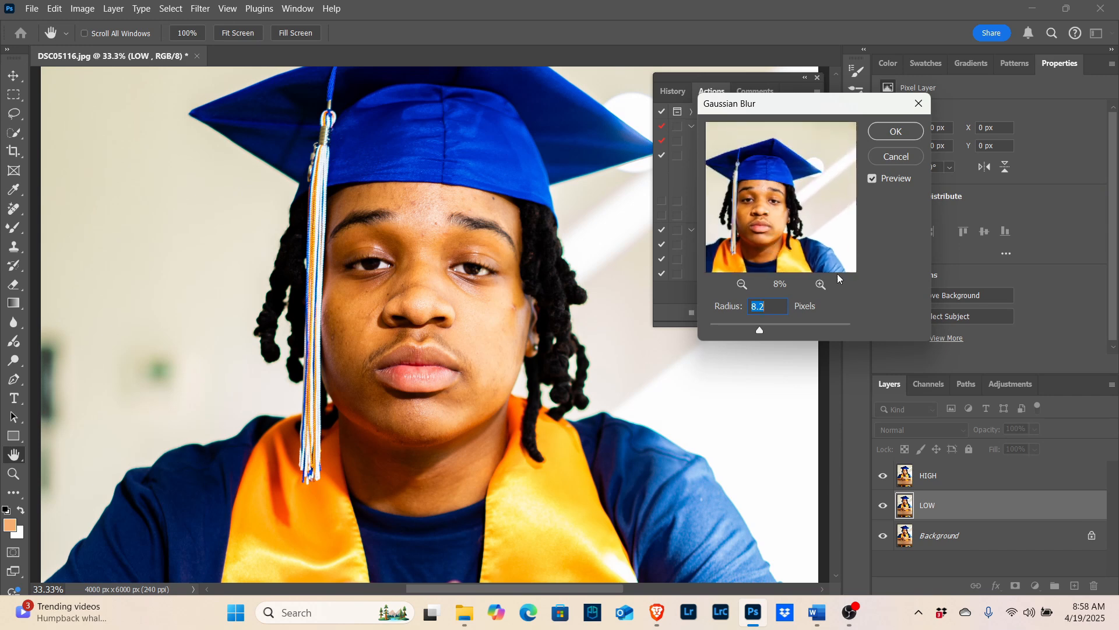
left_click(822, 285)
left_click(821, 284)
left_click(822, 284)
left_click(821, 285)
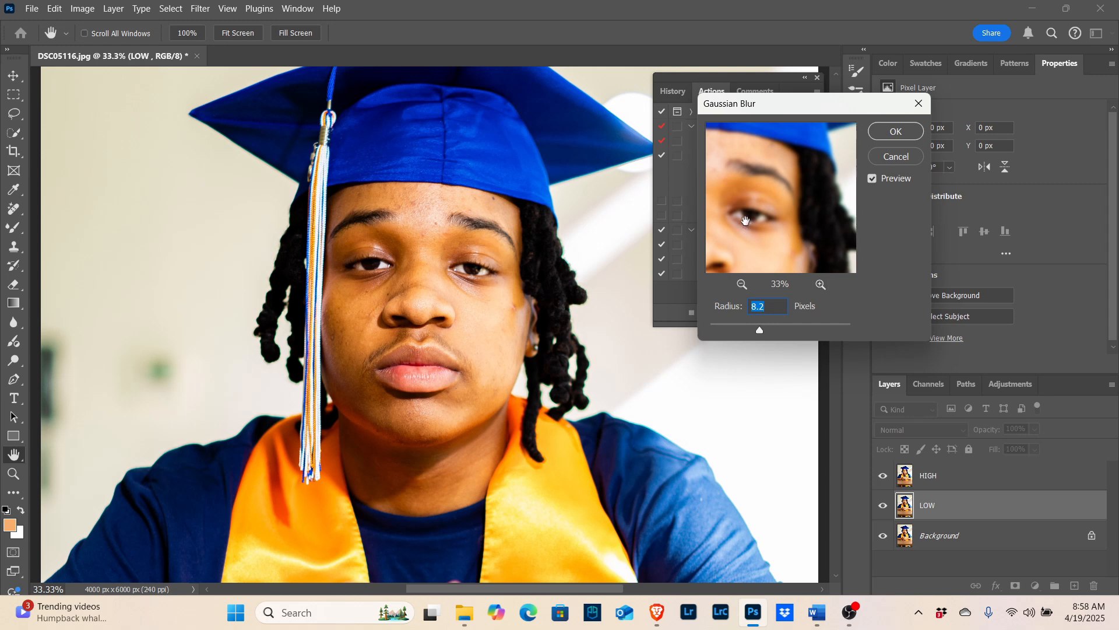
left_click_drag(745, 220, 784, 210)
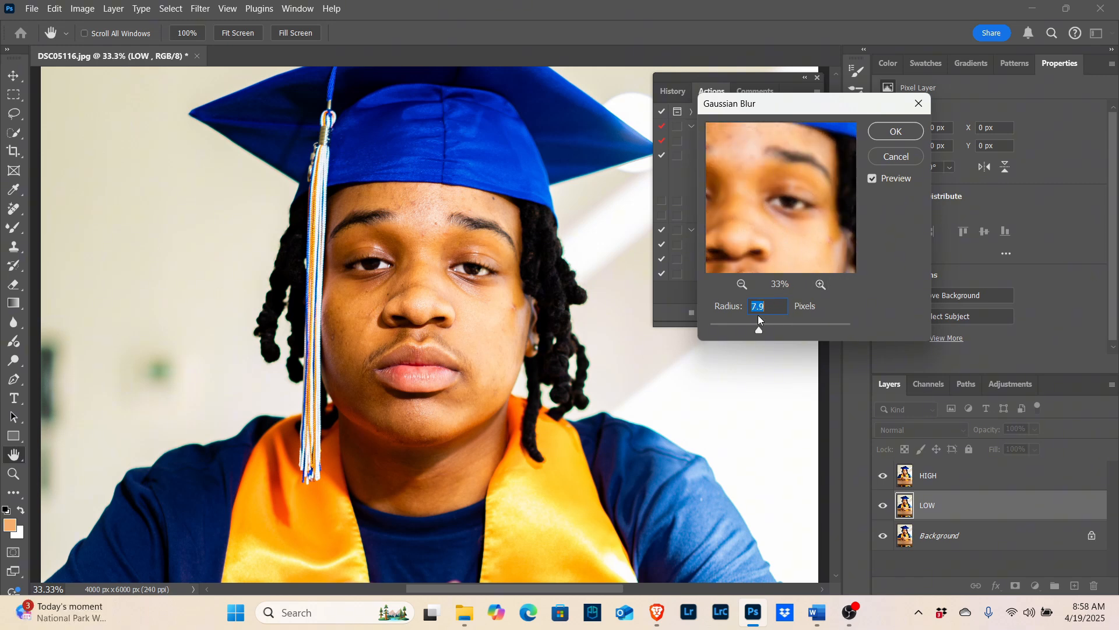
Fine-tune the Gaussian Blur radius and apply the blur to the LOW layer.
scroll(764, 306, "down", 9)
scroll(763, 306, "down", 1)
scroll(763, 307, "down", 3)
scroll(763, 306, "down", 2)
scroll(763, 306, "up", 1)
scroll(762, 306, "up", 4)
scroll(764, 308, "up", 3)
left_click(901, 133)
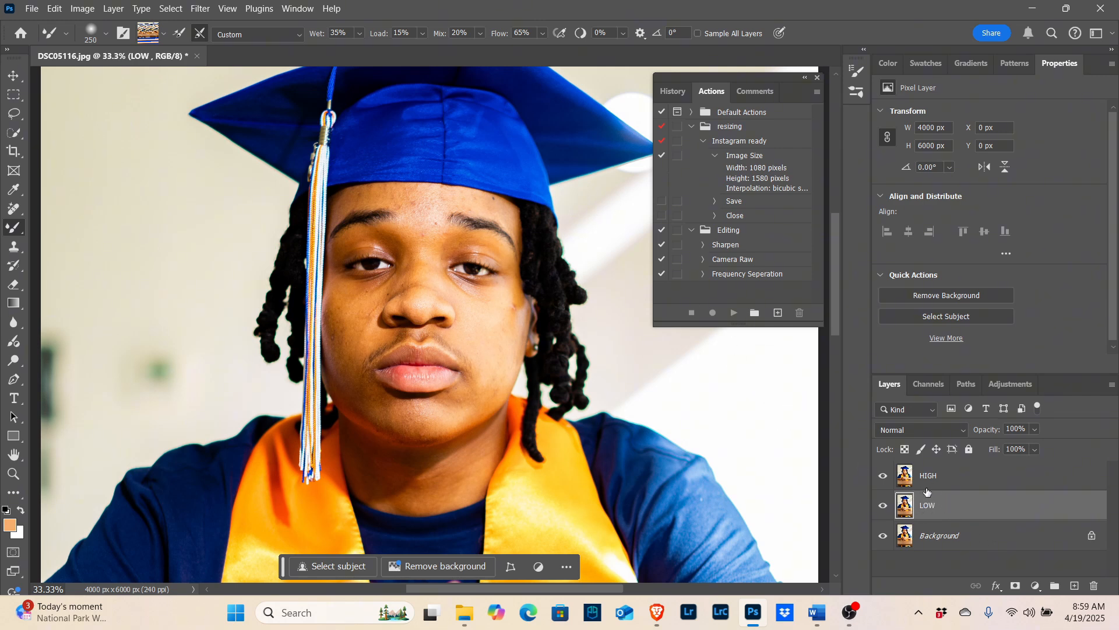
Set up Apply Image on the HIGH layer with LOW as the source layer and Subtract blending.
left_click(947, 479)
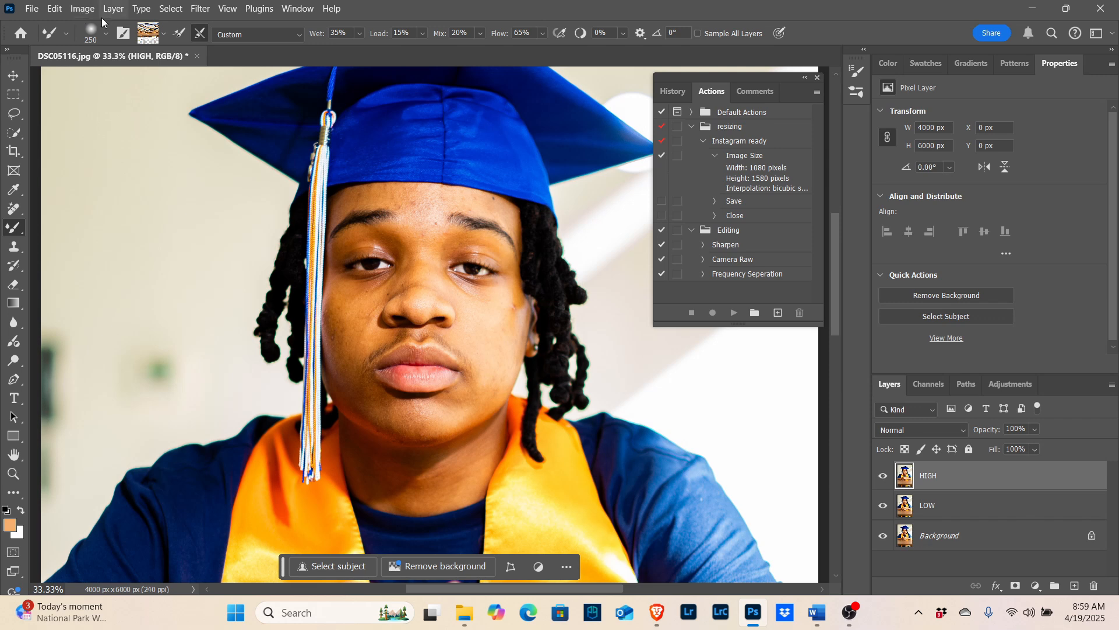
left_click(80, 10)
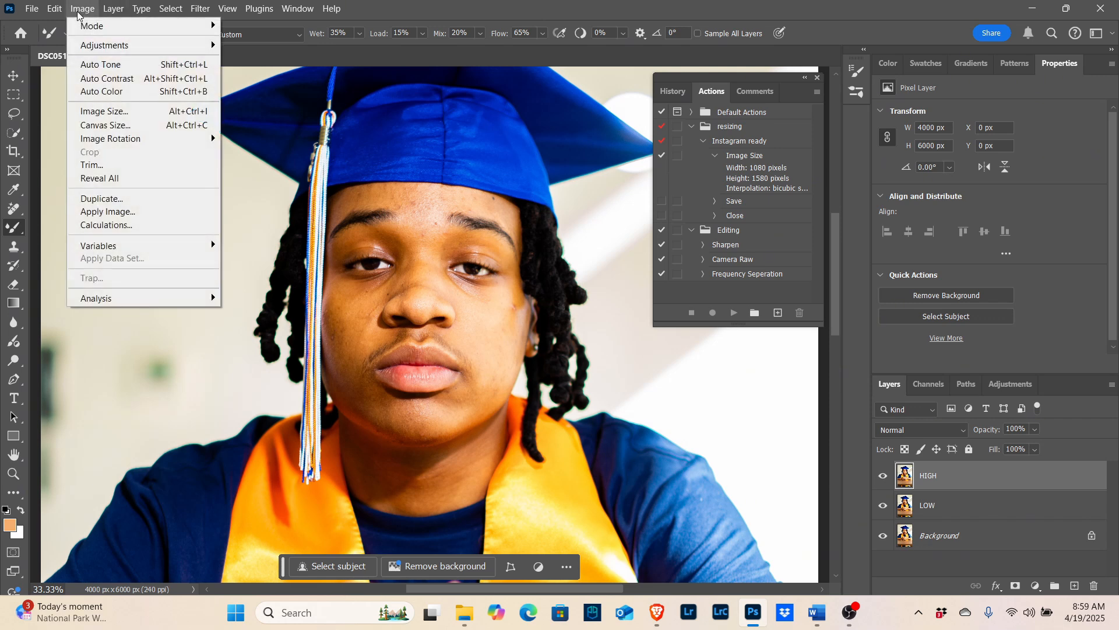
left_click(114, 213)
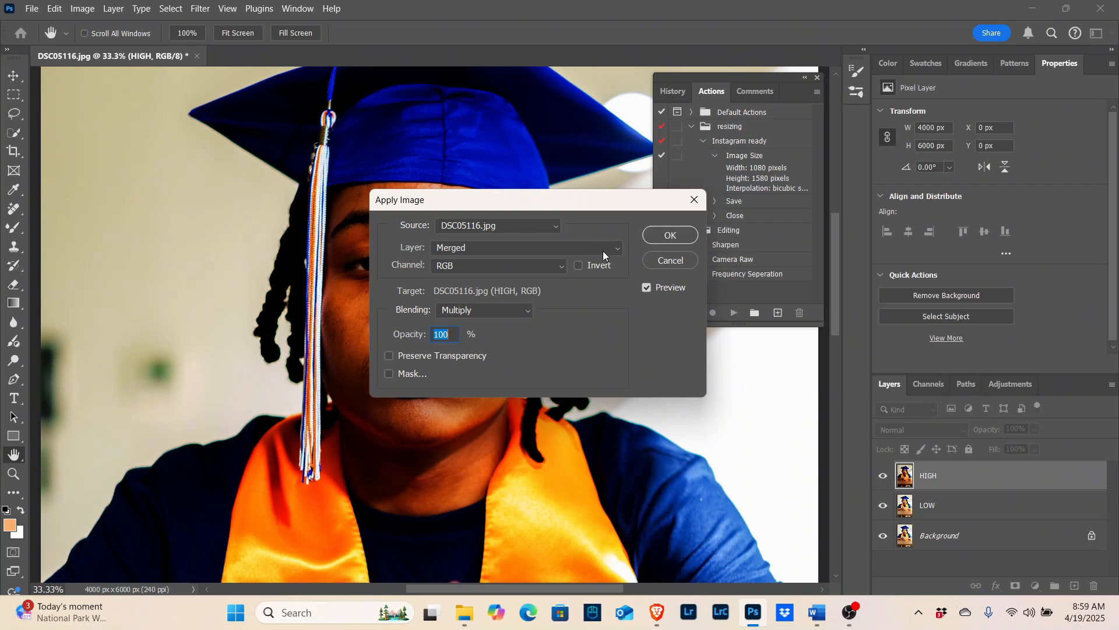
left_click(505, 249)
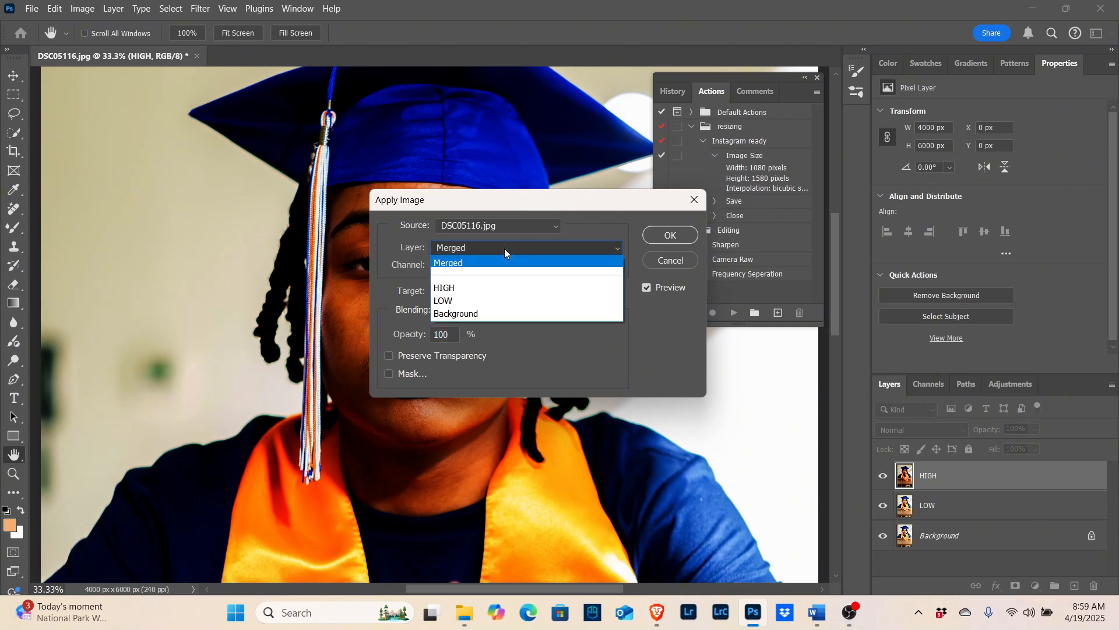
left_click(459, 301)
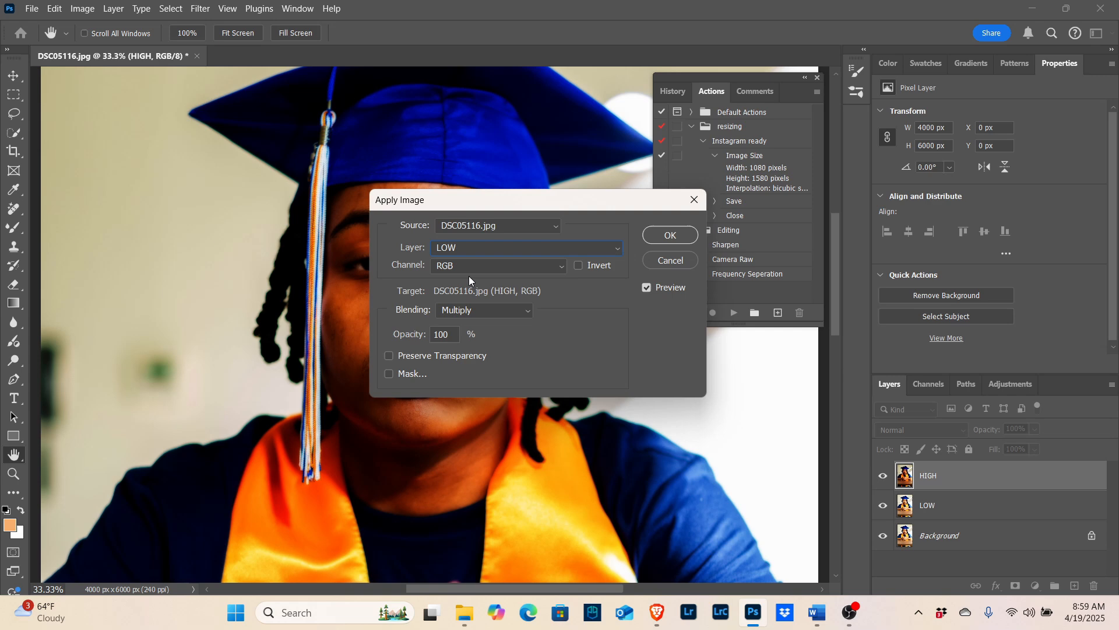
left_click(526, 309)
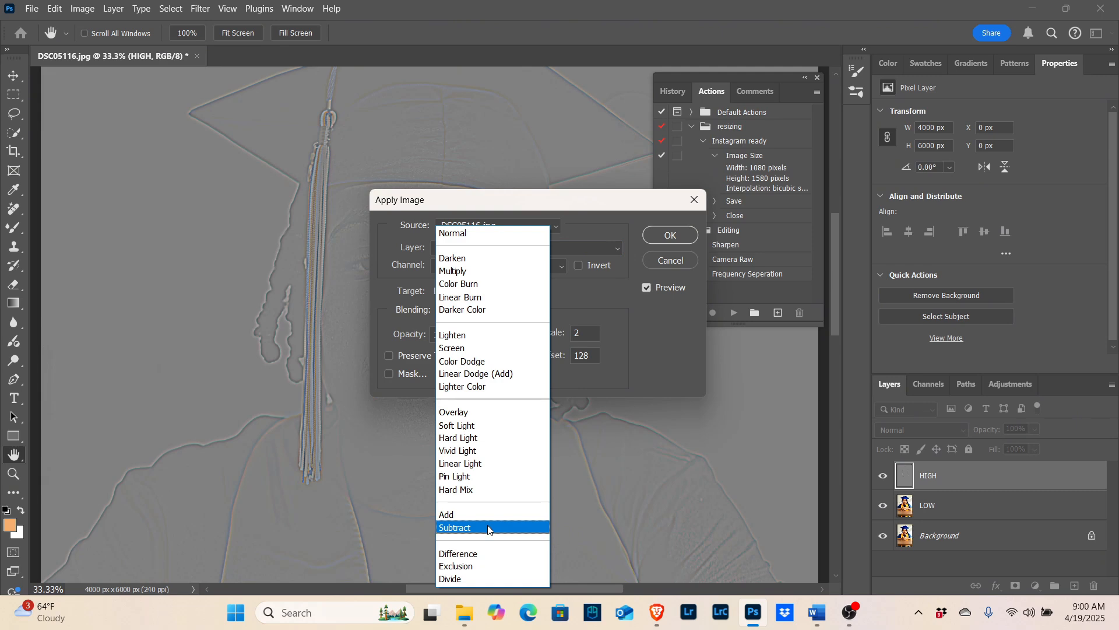
left_click(493, 527)
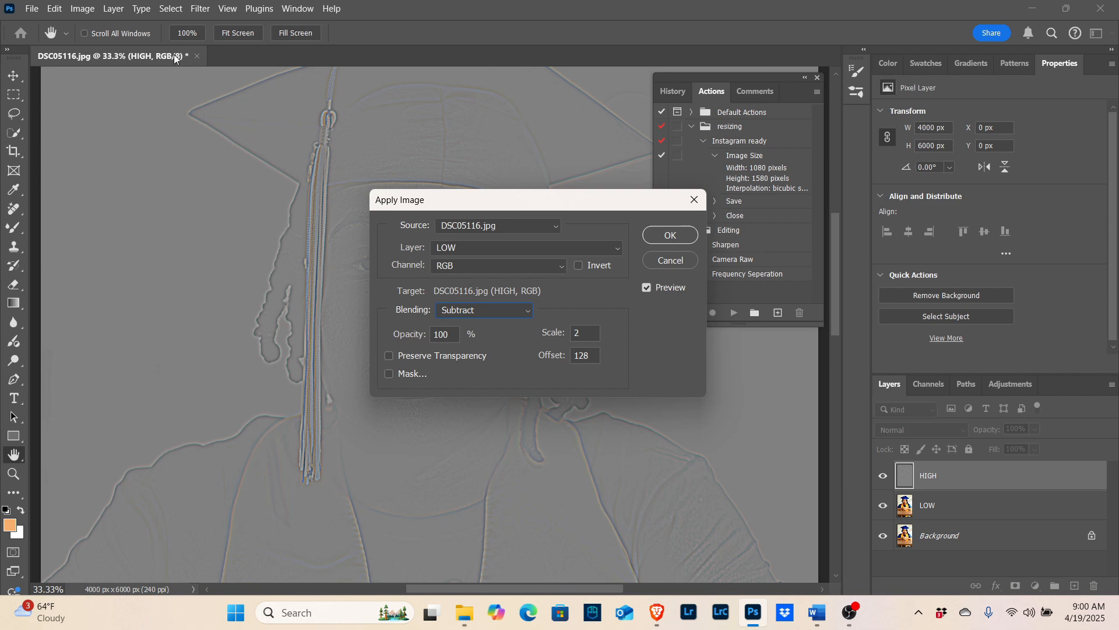
Try Add as the Apply Image blending for the HIGH layer.
left_click(520, 312)
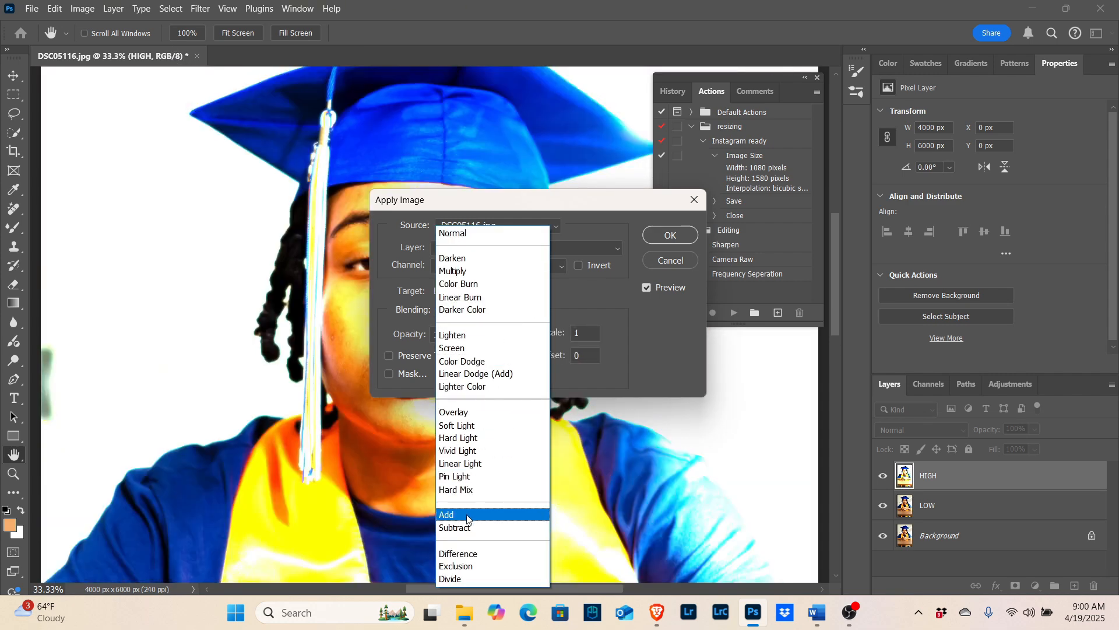
left_click(467, 516)
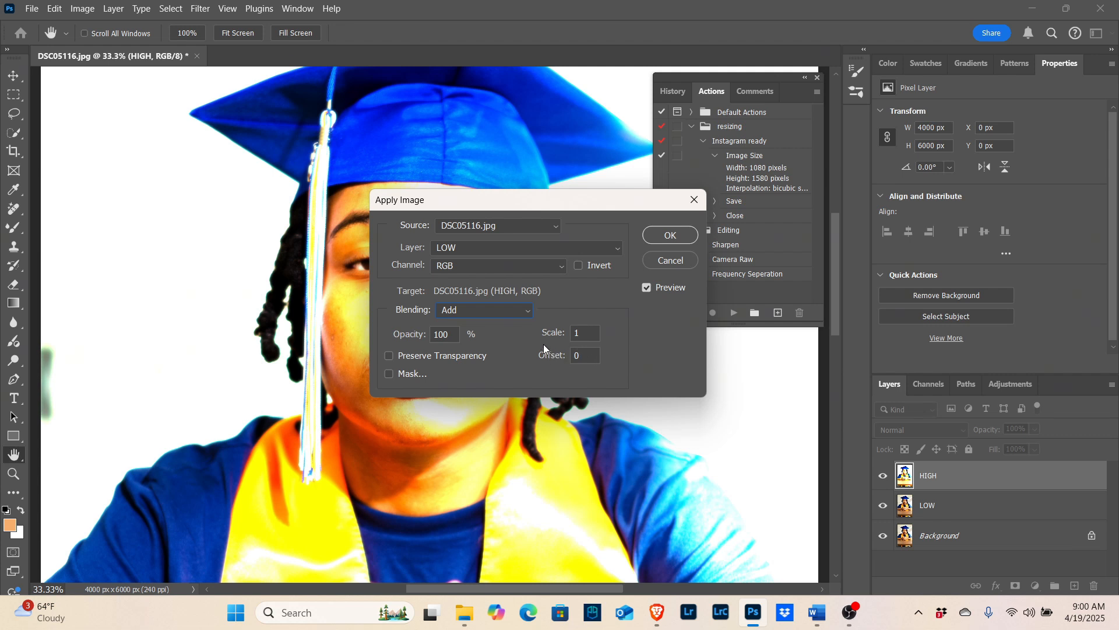
Set the Apply Image blending to Subtract with scale 2 and offset 128, and apply it to the HIGH layer.
left_click(529, 314)
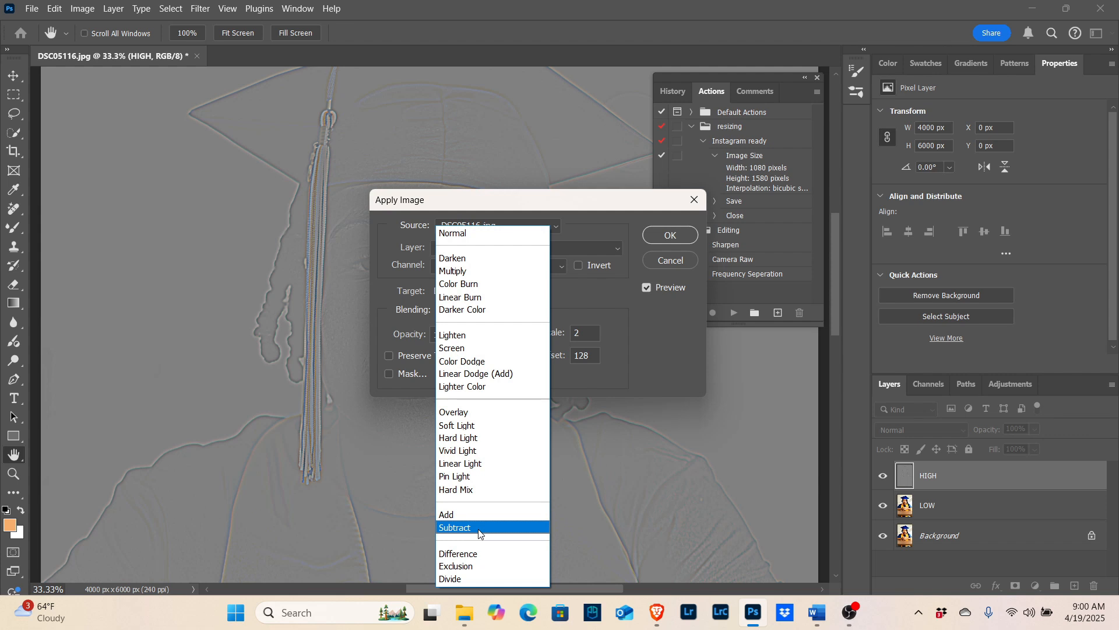
left_click(475, 528)
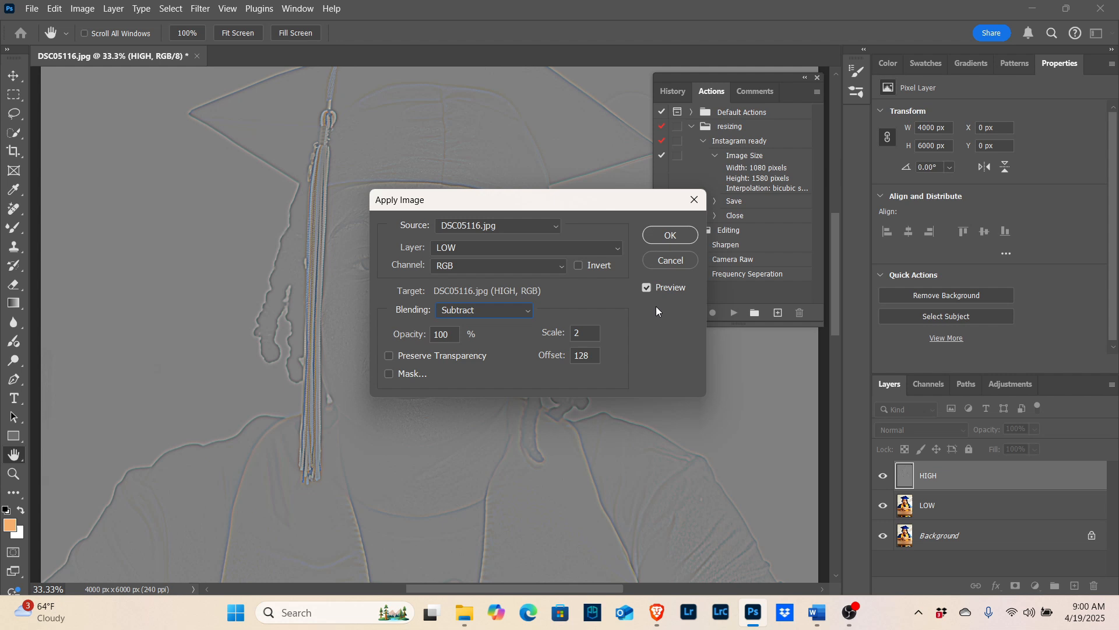
left_click(670, 235)
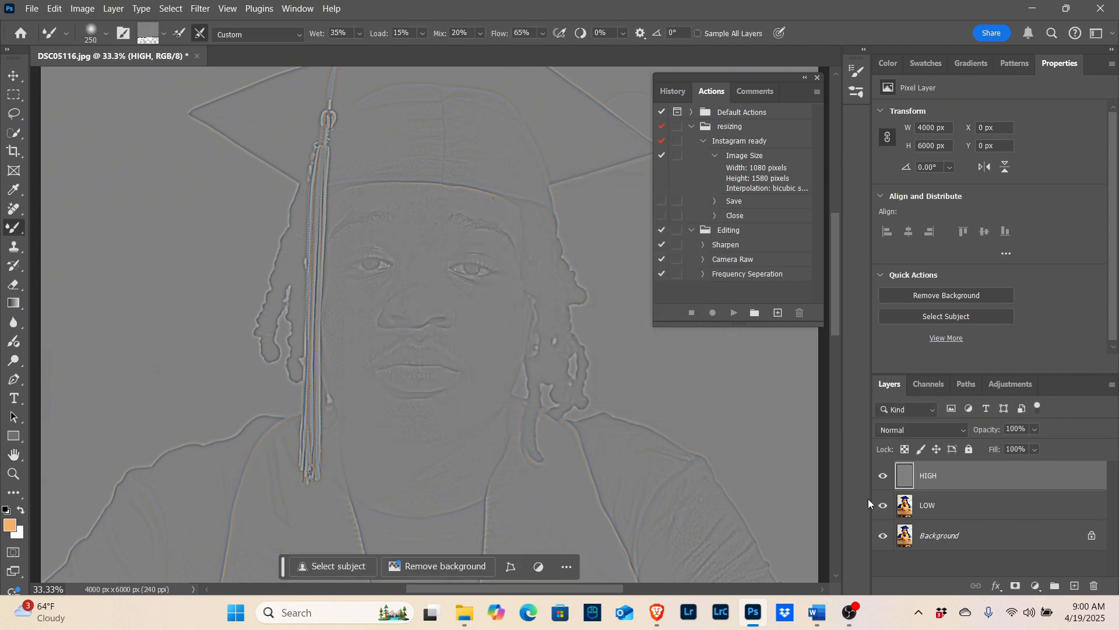
Set the HIGH layer's blend mode to Linear Light and group the HIGH and LOW layers together.
left_click(963, 434)
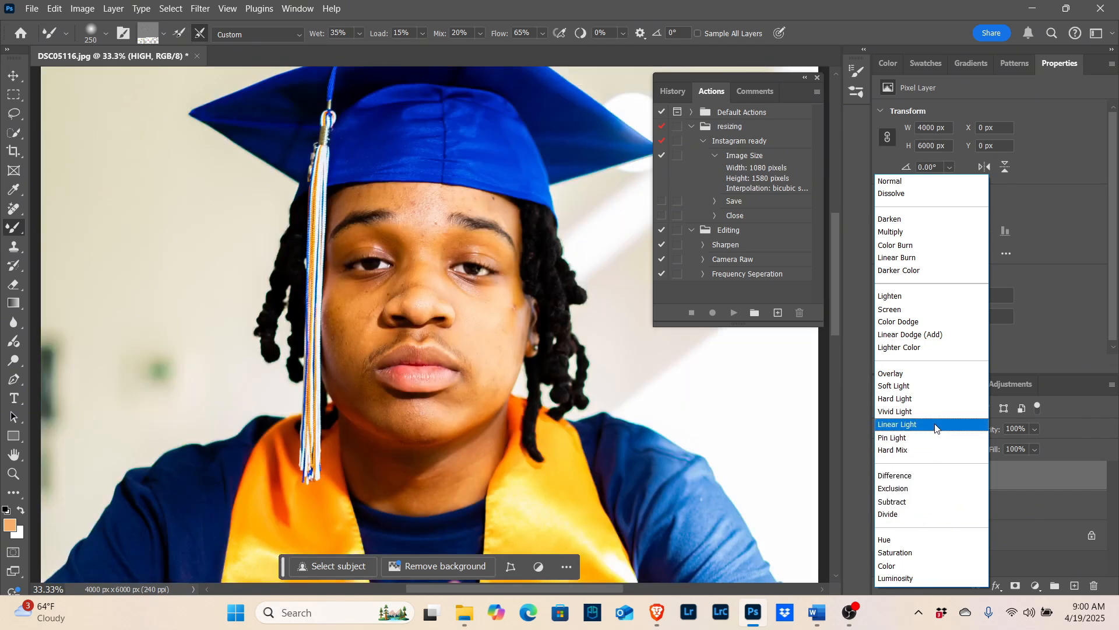
left_click(935, 426)
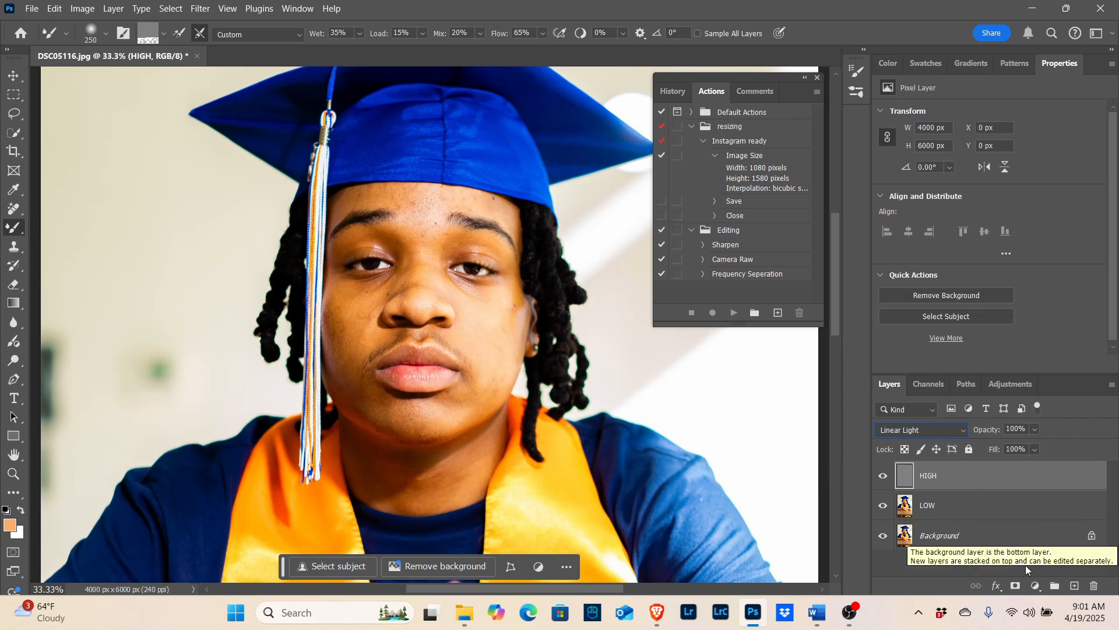
left_click(986, 513, "shift")
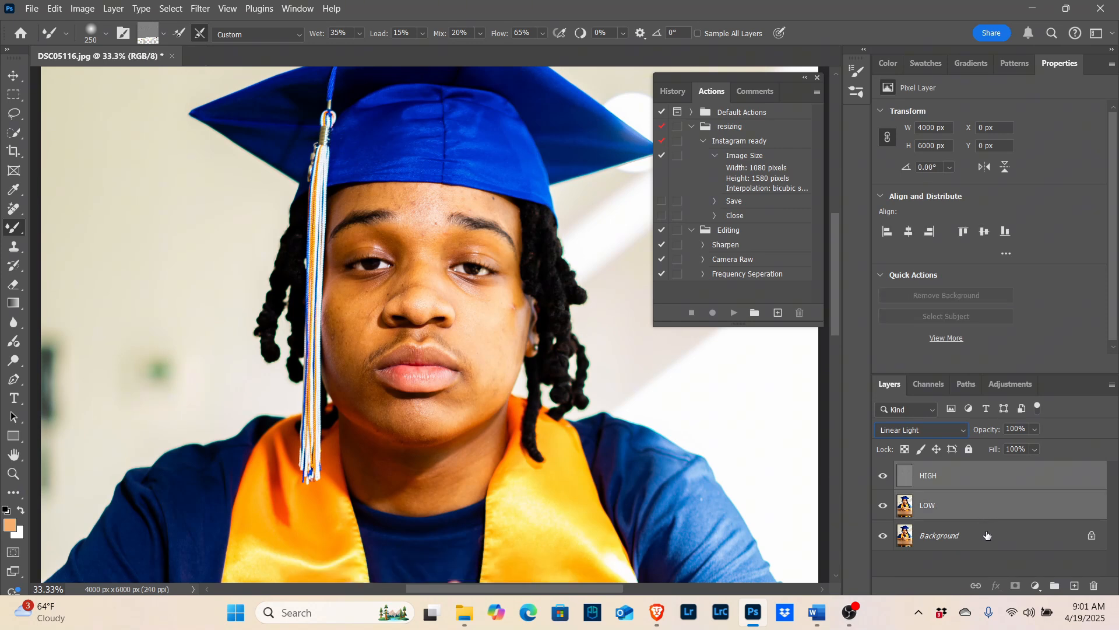
left_click(983, 483)
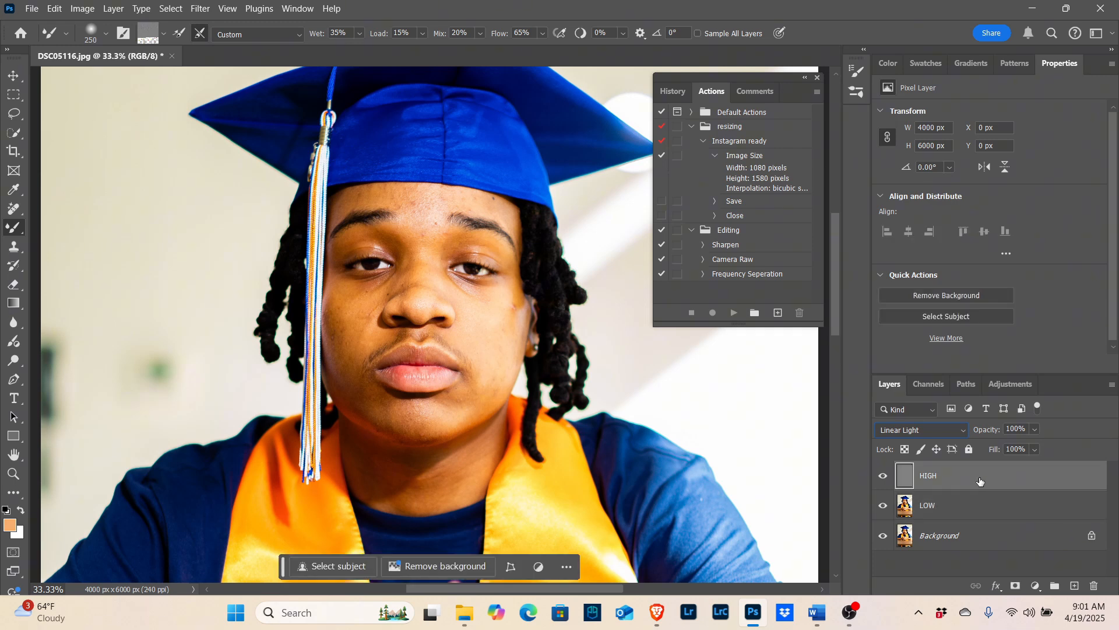
left_click(972, 514, "shift")
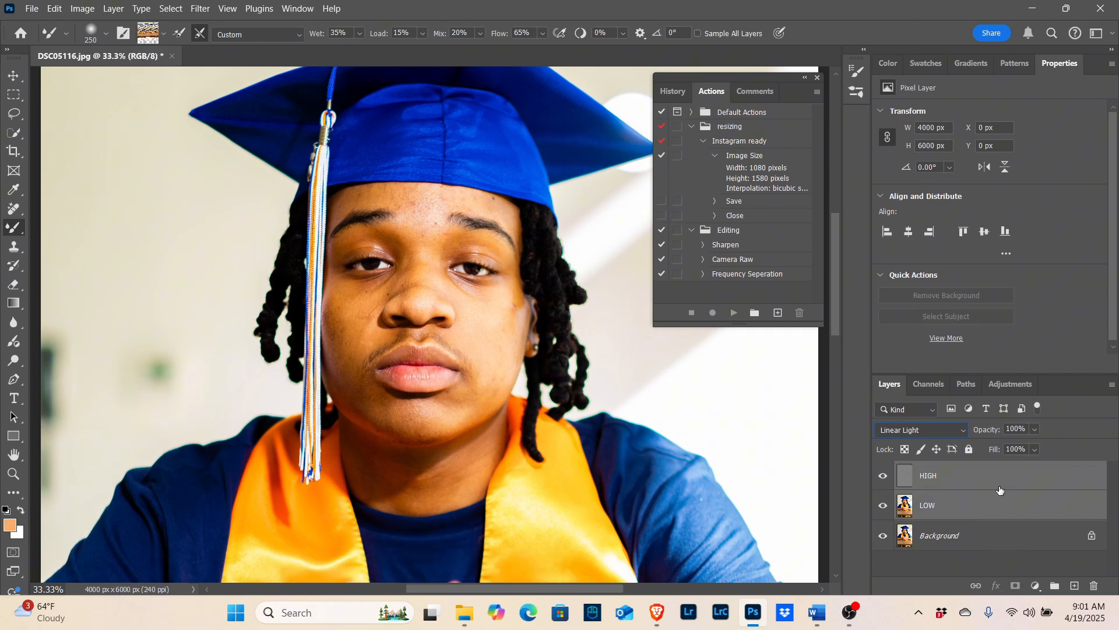
left_click(1056, 586)
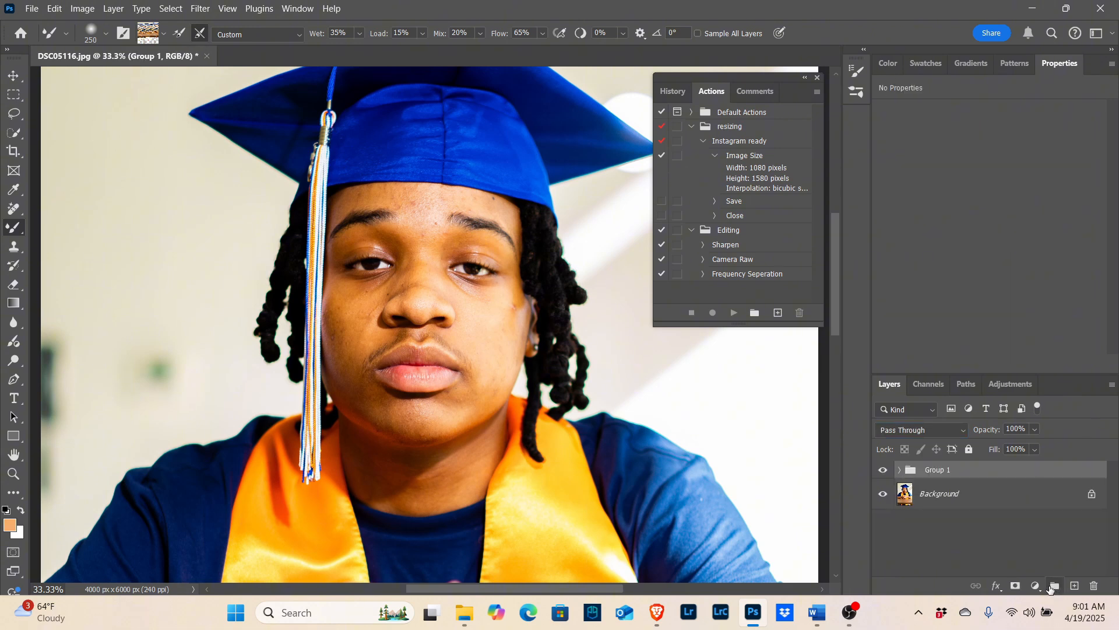
Inspect the new group's contents and toggle its visibility to compare the portrait with and without it.
left_click(901, 472)
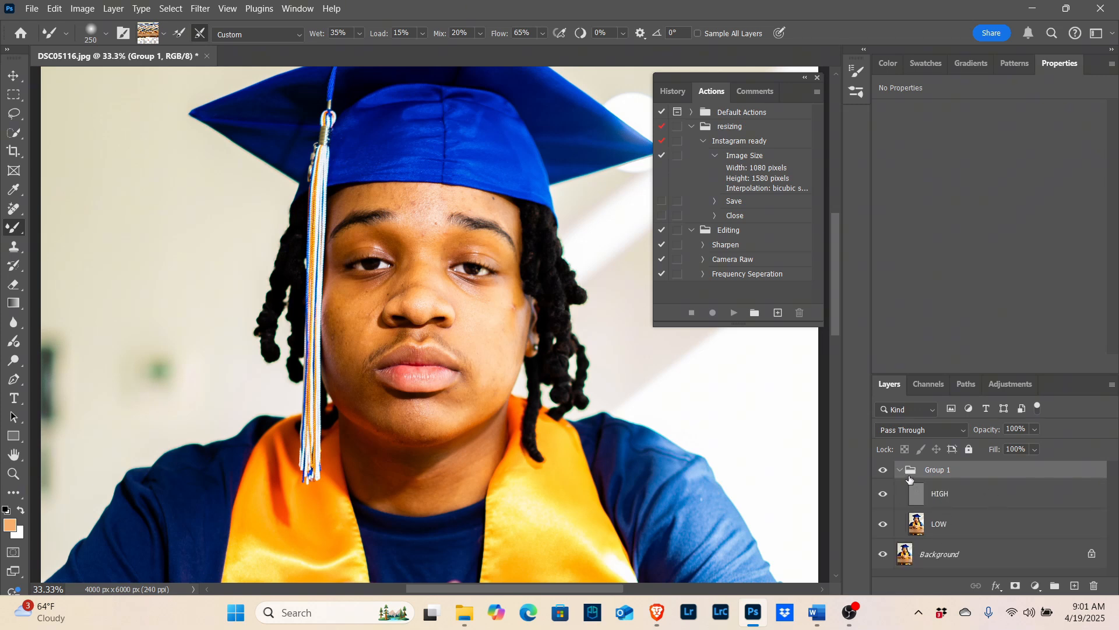
left_click(898, 471)
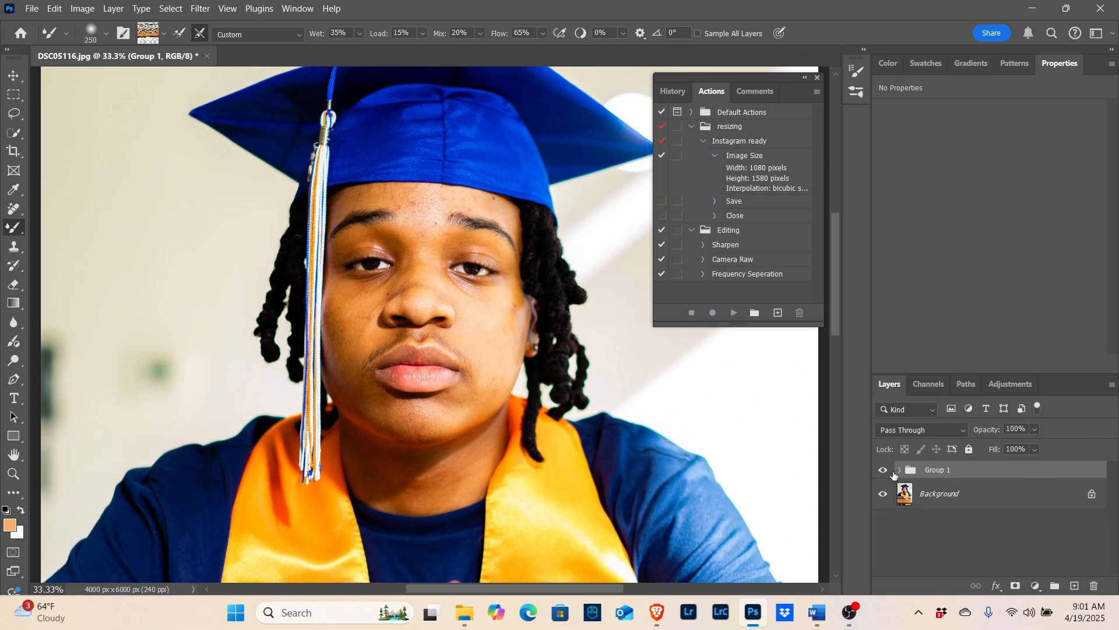
left_click(884, 472)
left_click(883, 471)
left_click(883, 471)
Select the LOW layer inside the group and activate the Mixer Brush Tool.
left_click(901, 471)
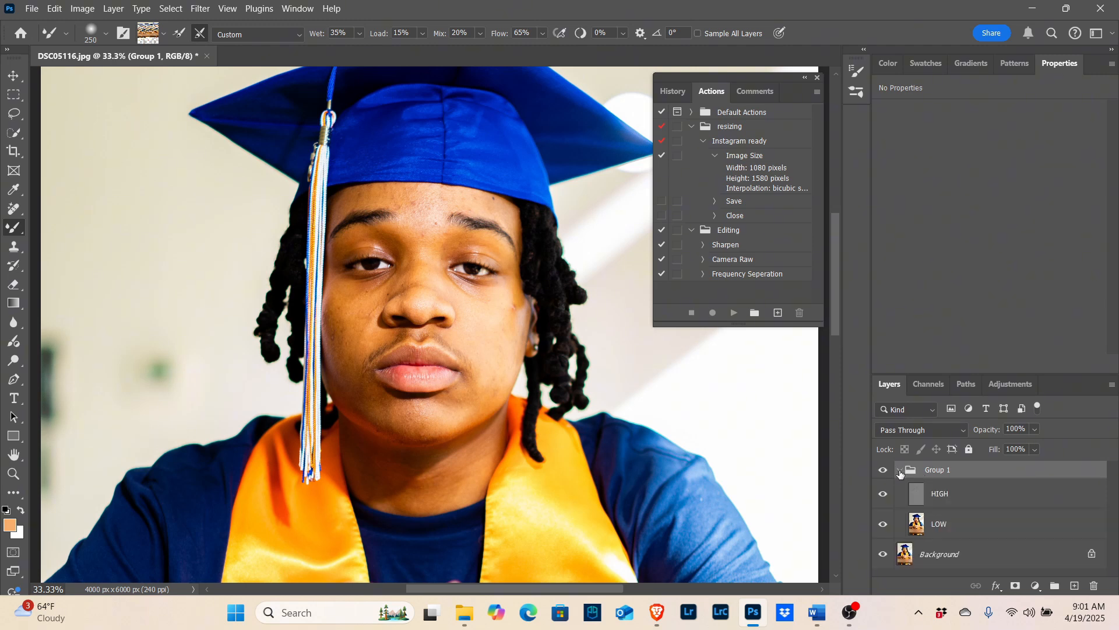
left_click(949, 494)
left_click(945, 523)
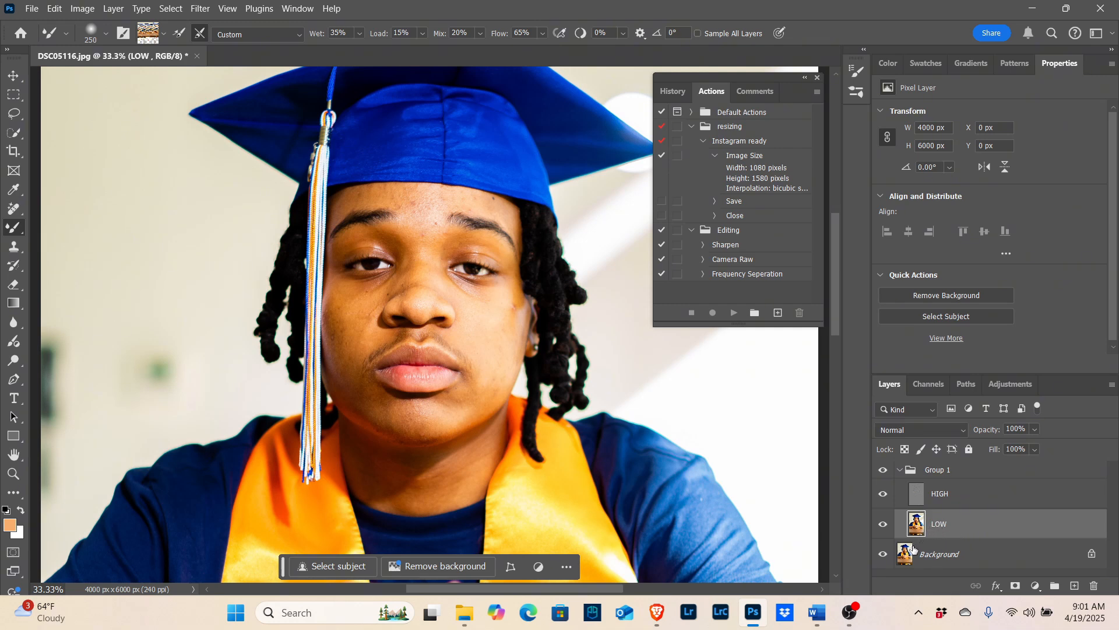
scroll(437, 366, "up", 1)
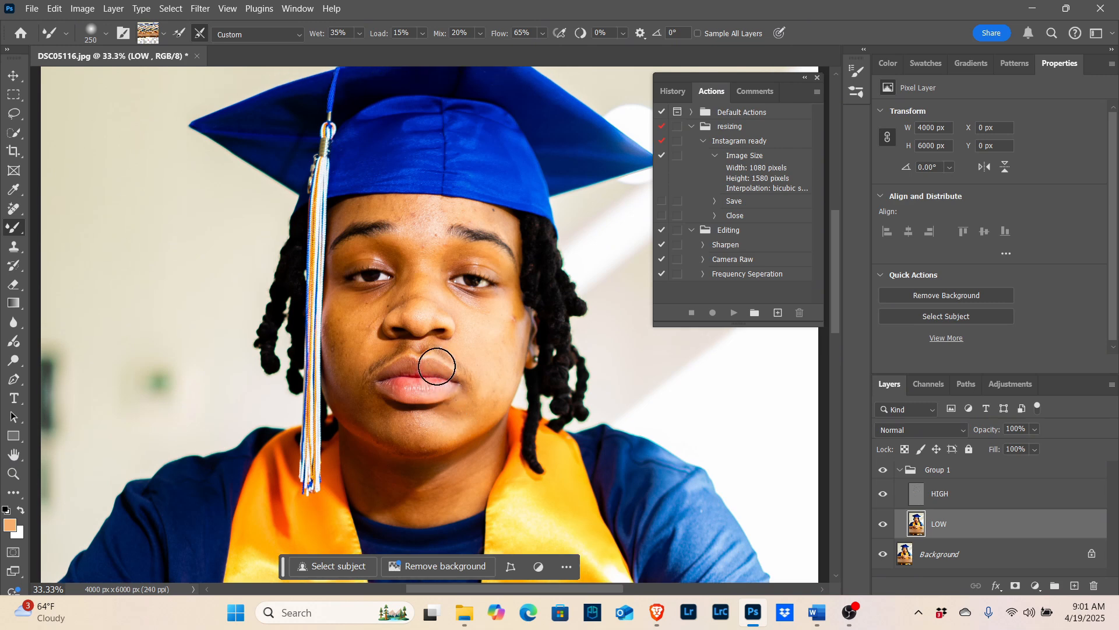
scroll(438, 366, "up", 1)
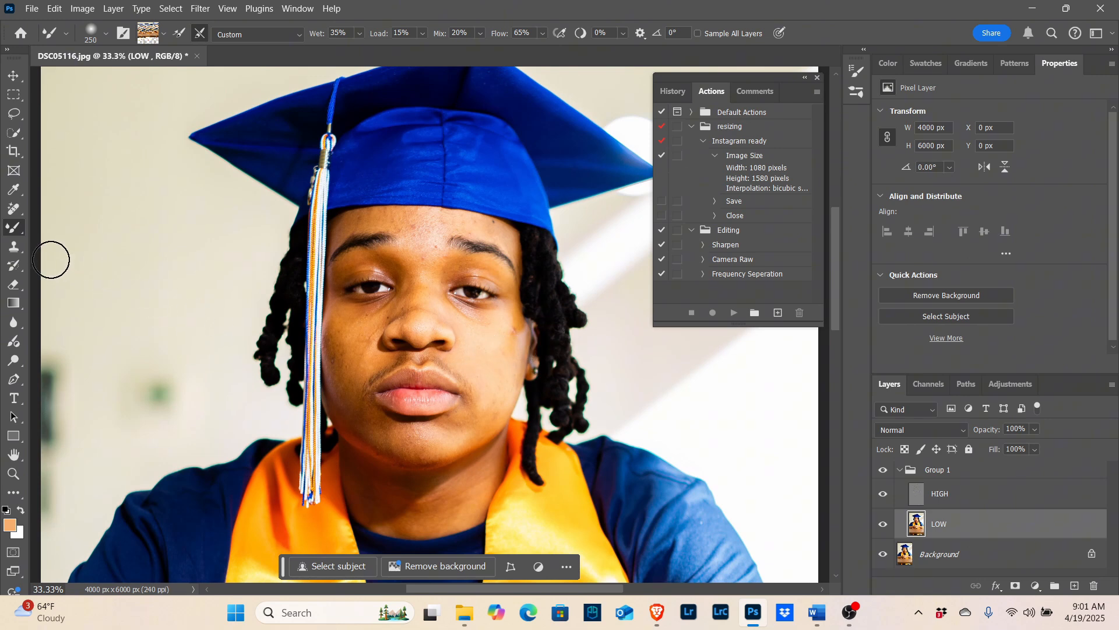
right_click(11, 231)
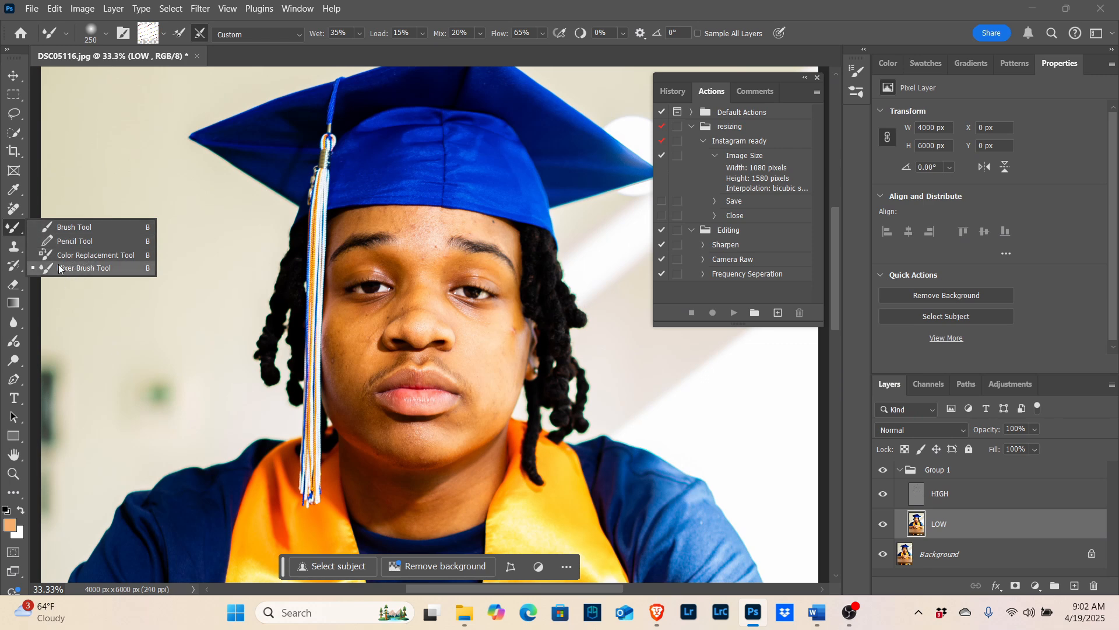
left_click(86, 272)
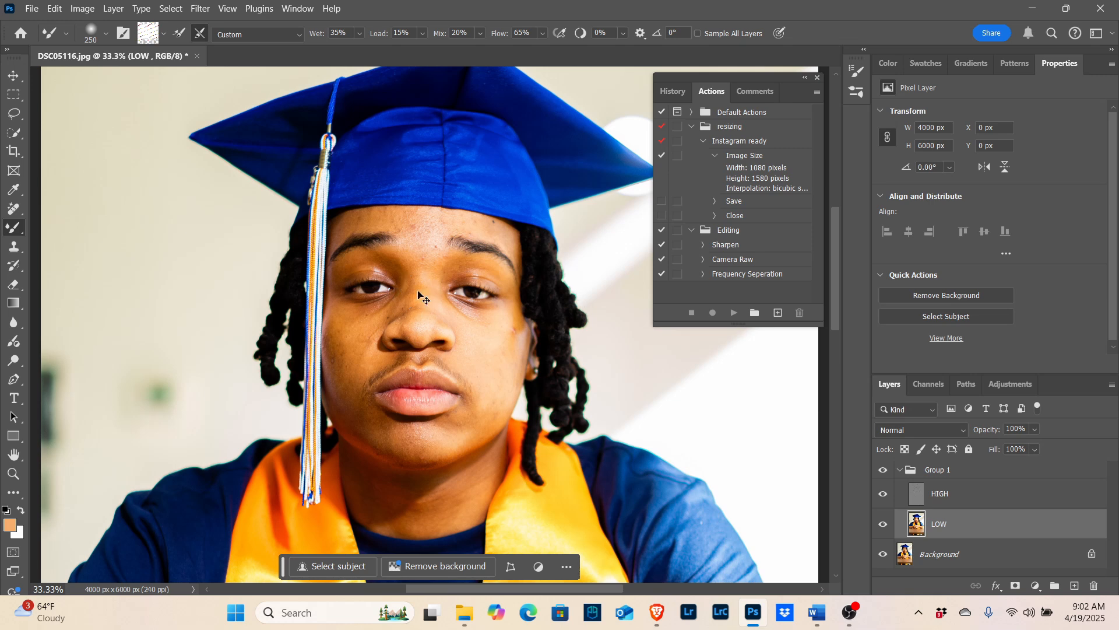
Sample skin beside the nose and blend the tones along the nose bridge on the LOW layer with the Mixer Brush.
scroll(418, 296, "up", 1)
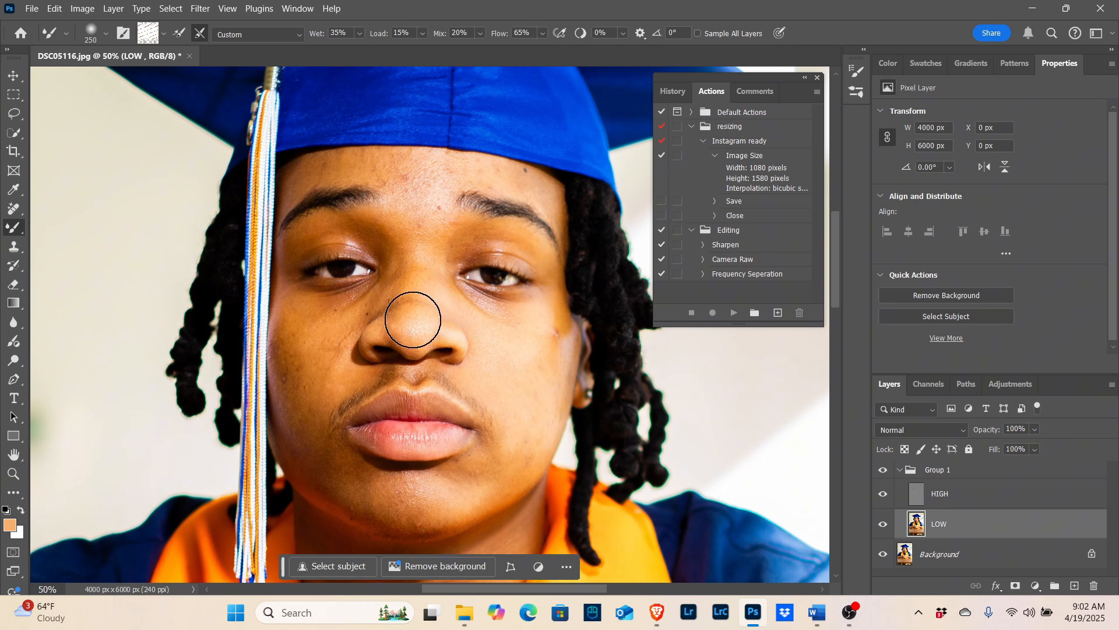
left_click_drag(400, 306, 419, 303)
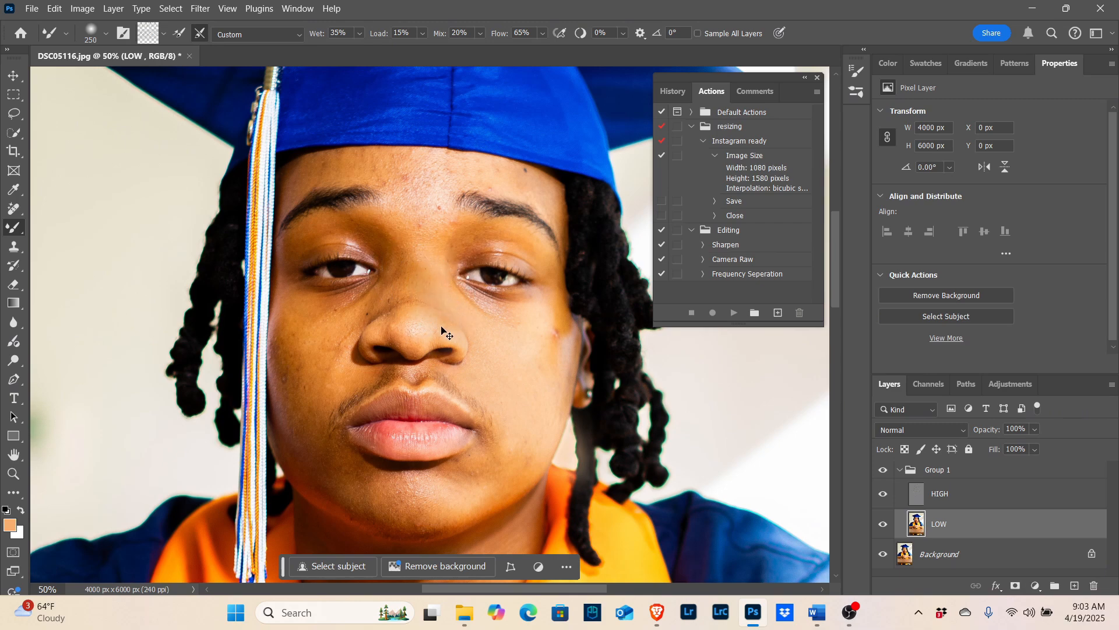
left_click(449, 330, "alt")
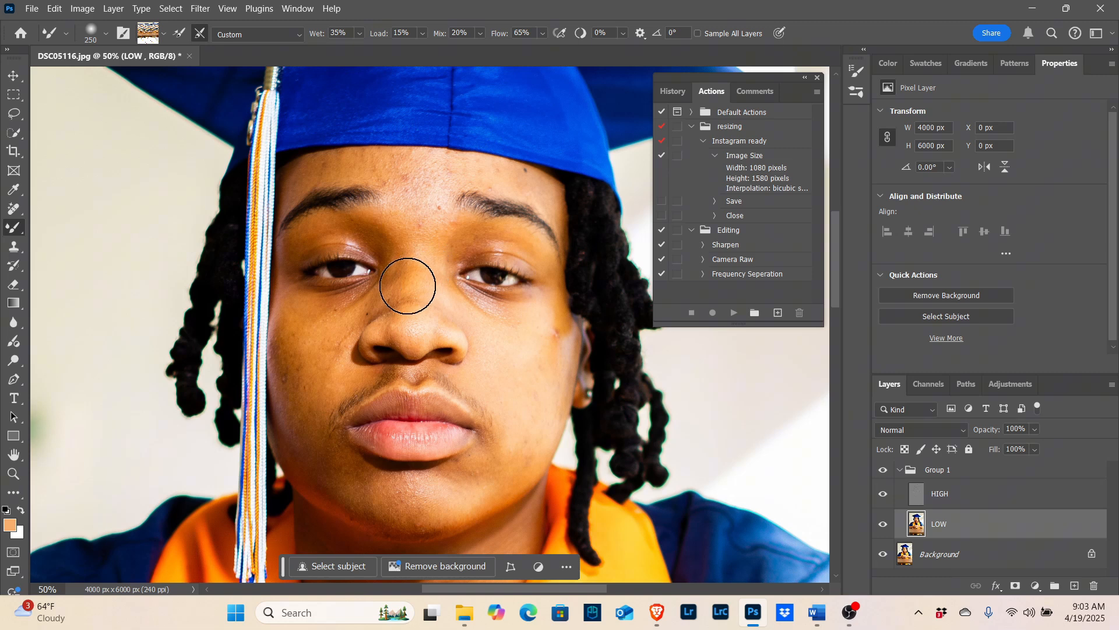
mouse_move(395, 293)
left_mouse_down()
mouse_move(427, 258)
mouse_move(400, 291)
left_mouse_up()
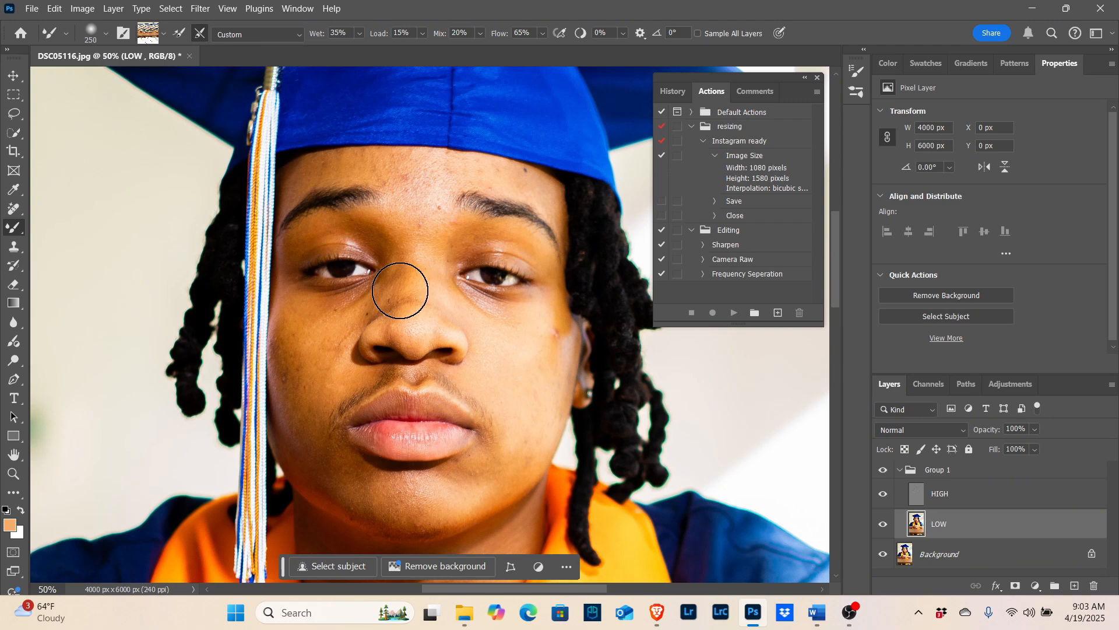
mouse_move(400, 291)
left_mouse_down()
mouse_move(438, 268)
mouse_move(430, 295)
mouse_move(433, 286)
mouse_move(447, 307)
mouse_move(429, 251)
mouse_move(433, 268)
mouse_move(400, 253)
mouse_move(420, 257)
left_mouse_up()
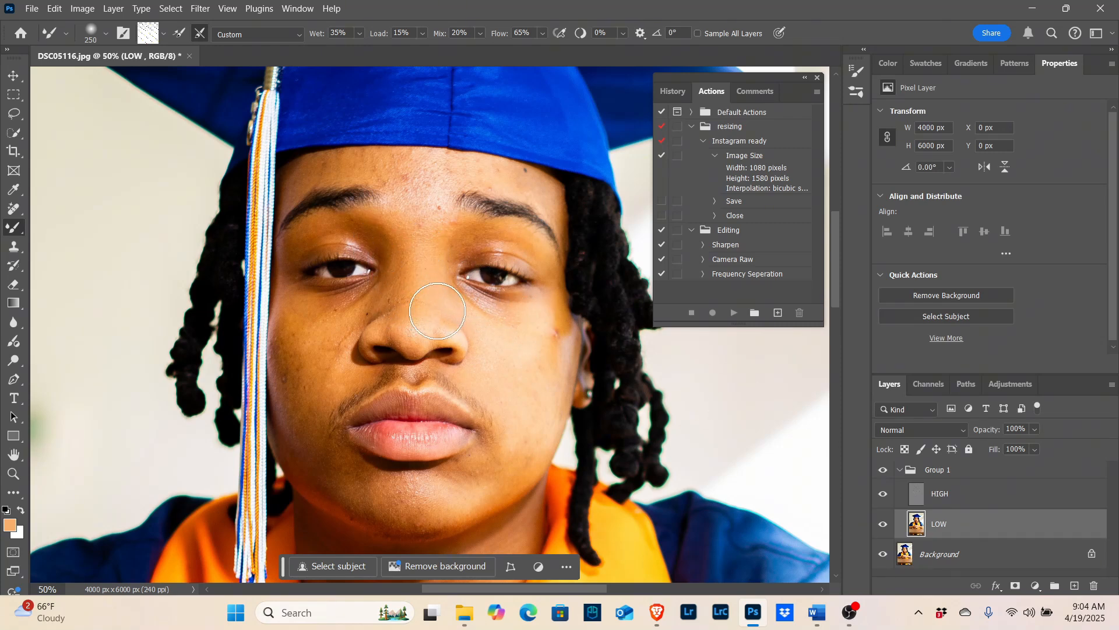
Undo a stroke above the upper lip, and blend the skin around the mouth, lower cheeks and chin on the LOW layer.
mouse_move(437, 375)
left_mouse_down()
mouse_move(457, 418)
mouse_move(426, 397)
left_mouse_up()
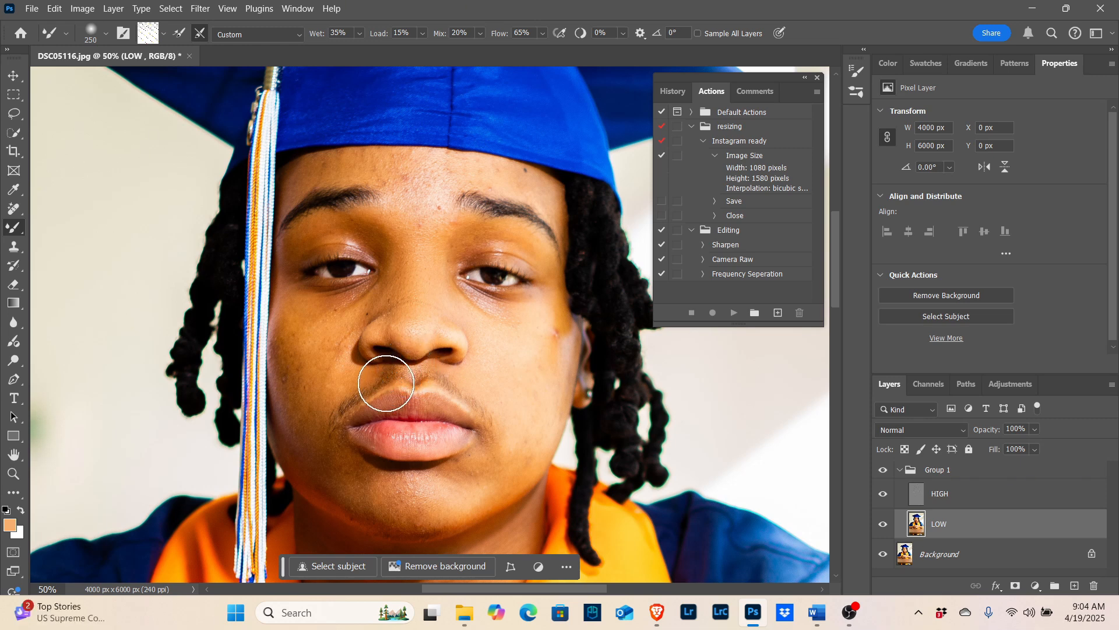
key("ctrl+z")
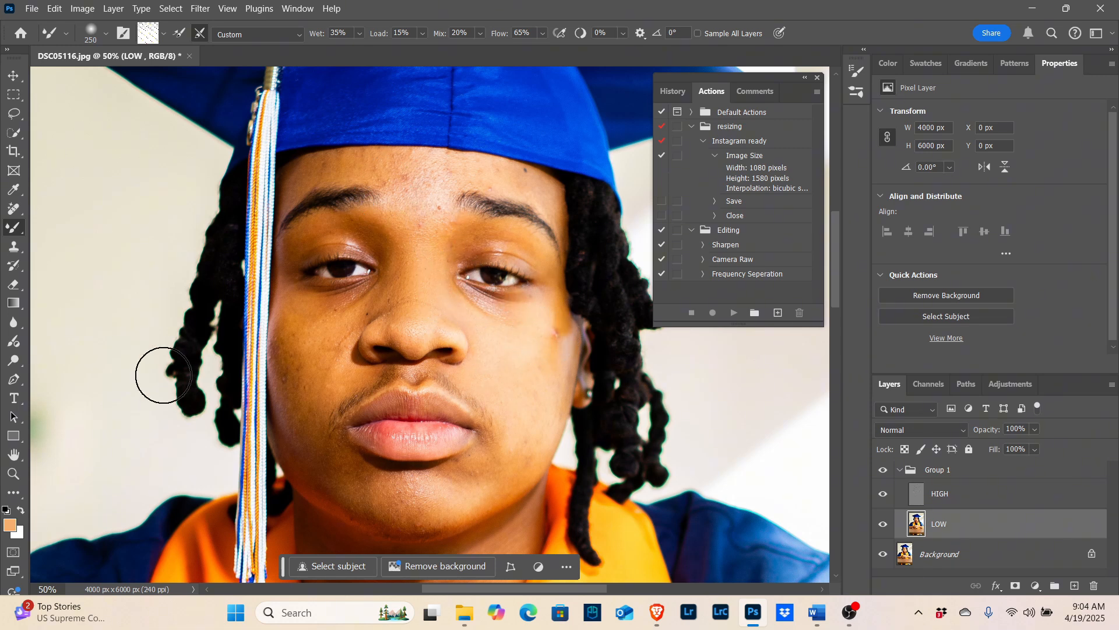
mouse_move(376, 392)
left_mouse_down()
mouse_move(390, 416)
mouse_move(343, 441)
left_mouse_up()
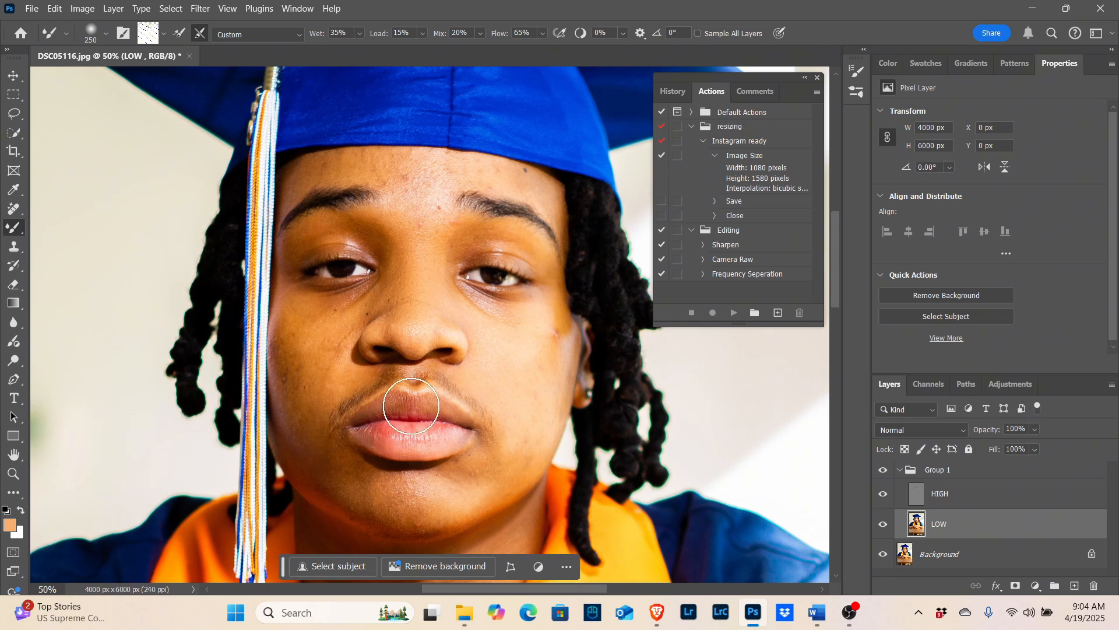
mouse_move(310, 377)
left_mouse_down()
mouse_move(299, 375)
mouse_move(305, 327)
mouse_move(300, 352)
mouse_move(322, 327)
mouse_move(317, 391)
mouse_move(295, 400)
mouse_move(287, 440)
mouse_move(287, 452)
mouse_move(297, 432)
mouse_move(295, 446)
mouse_move(311, 444)
mouse_move(309, 460)
left_mouse_up()
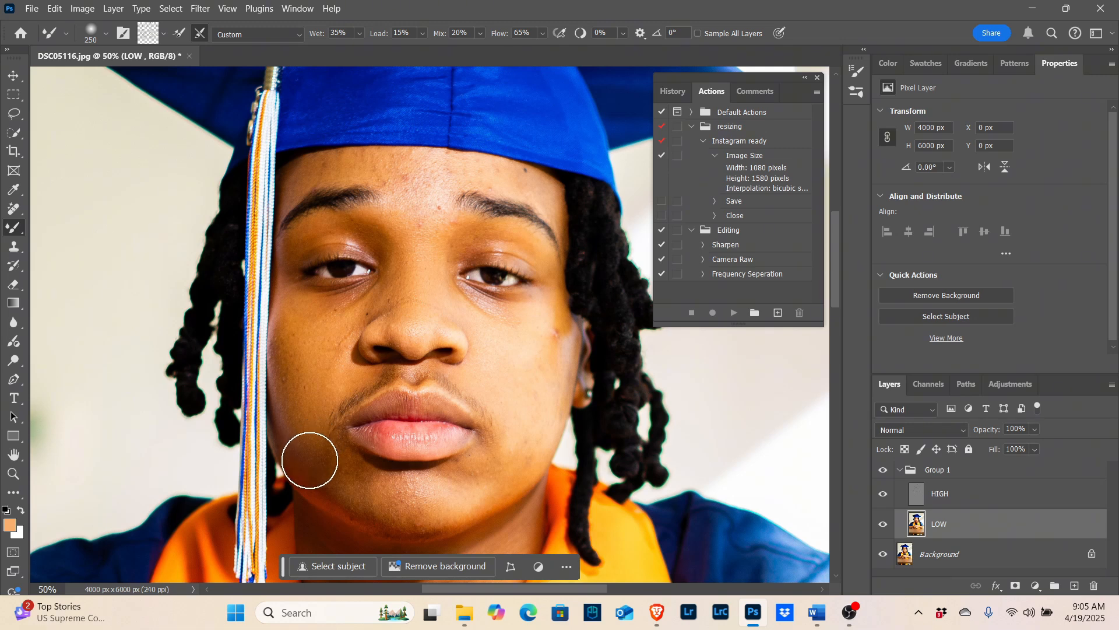
mouse_move(309, 460)
left_mouse_down()
mouse_move(339, 486)
mouse_move(333, 468)
mouse_move(335, 479)
mouse_move(355, 472)
mouse_move(418, 515)
mouse_move(455, 496)
mouse_move(453, 510)
mouse_move(447, 499)
mouse_move(508, 477)
mouse_move(414, 513)
mouse_move(459, 494)
mouse_move(521, 435)
mouse_move(520, 413)
mouse_move(511, 445)
mouse_move(513, 428)
mouse_move(525, 453)
mouse_move(506, 434)
left_mouse_up()
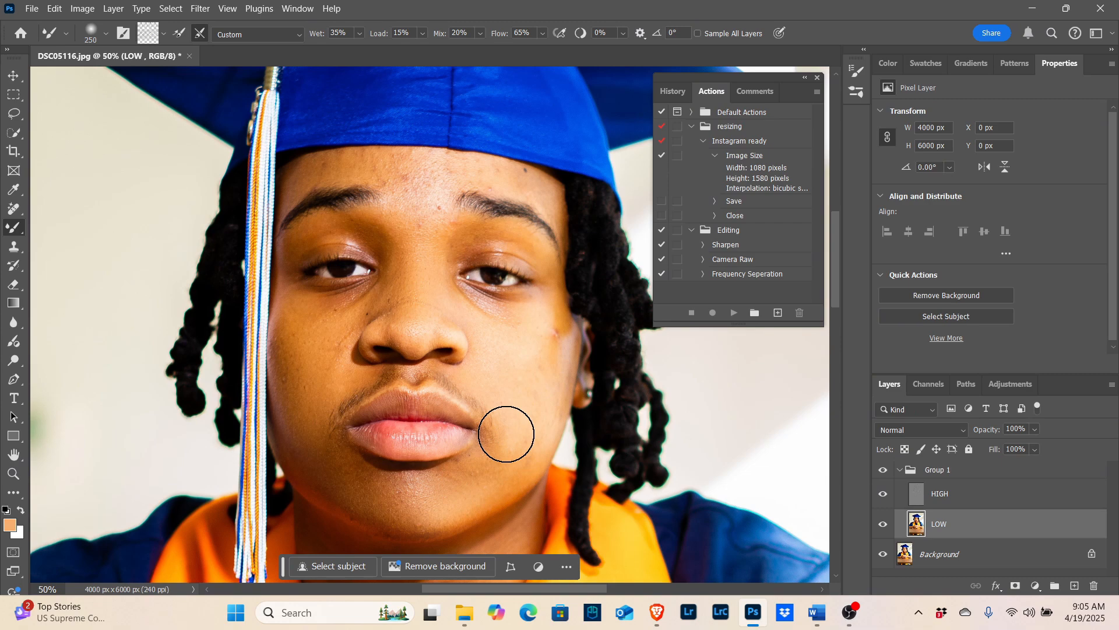
mouse_move(508, 434)
left_mouse_down()
mouse_move(526, 421)
mouse_move(523, 301)
mouse_move(506, 415)
mouse_move(468, 345)
mouse_move(479, 317)
mouse_move(540, 439)
left_mouse_up()
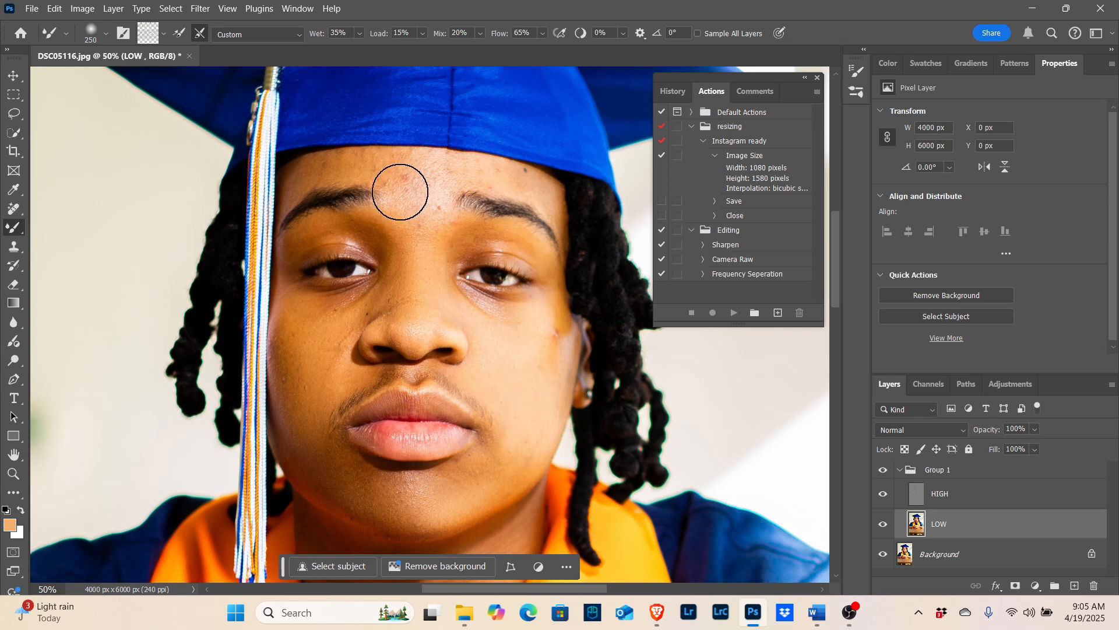
Try blending the skin from the nose across the cheek to beneath the eye on the image's right side.
left_click_drag(424, 319, 452, 387)
mouse_move(528, 362)
left_mouse_down()
mouse_move(412, 302)
mouse_move(437, 375)
mouse_move(525, 295)
left_mouse_up()
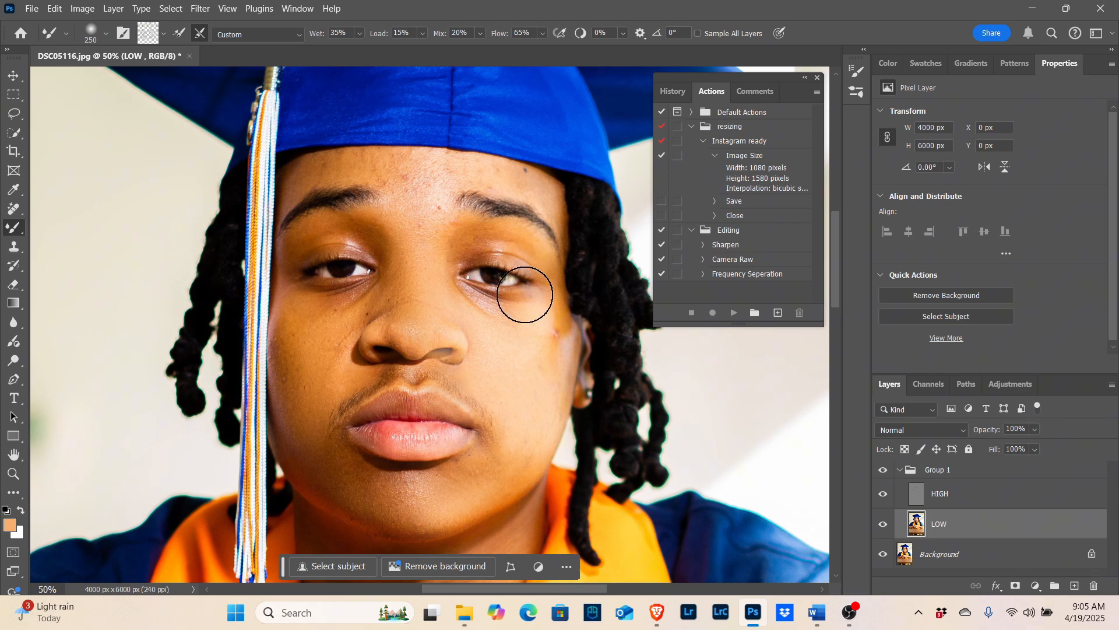
key("ctrl+z")
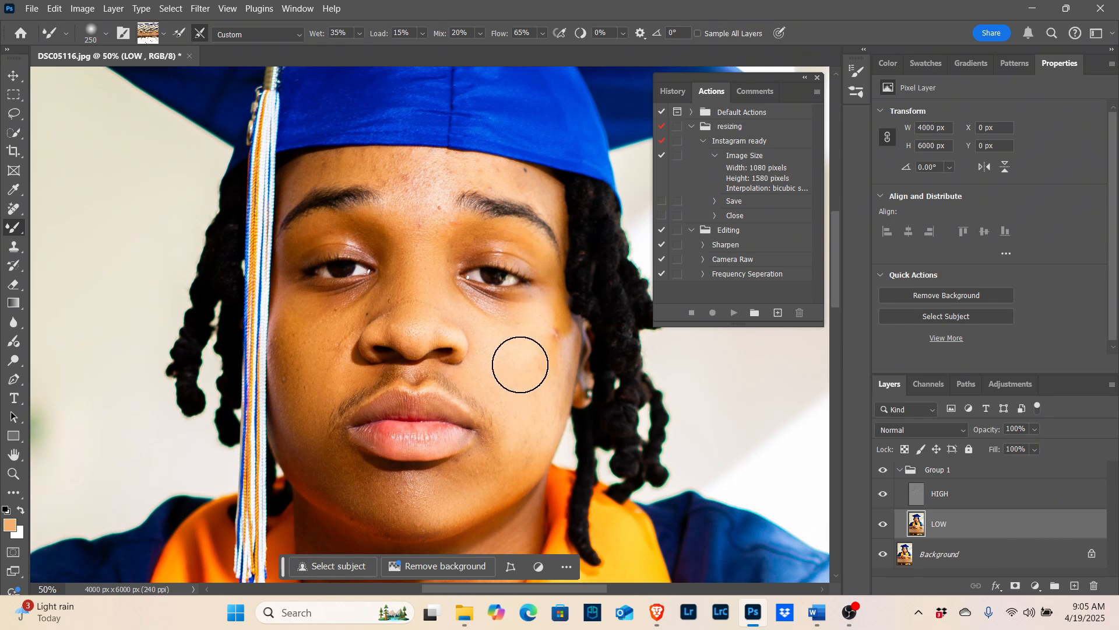
Blend the skin tones on the cheek, between the eyes and on the upper eyelids of the LOW layer.
mouse_move(519, 362)
left_mouse_down()
mouse_move(526, 438)
mouse_move(514, 469)
mouse_move(535, 455)
mouse_move(520, 470)
mouse_move(528, 449)
mouse_move(500, 466)
mouse_move(513, 452)
mouse_move(493, 475)
mouse_move(499, 466)
mouse_move(503, 477)
mouse_move(439, 506)
mouse_move(398, 494)
mouse_move(442, 497)
mouse_move(488, 477)
mouse_move(391, 505)
mouse_move(436, 508)
mouse_move(482, 481)
mouse_move(481, 490)
mouse_move(528, 420)
mouse_move(547, 359)
mouse_move(550, 385)
mouse_move(556, 341)
mouse_move(545, 342)
mouse_move(548, 383)
mouse_move(509, 361)
mouse_move(485, 364)
mouse_move(393, 278)
mouse_move(389, 249)
left_mouse_up()
mouse_move(317, 227)
left_mouse_down()
mouse_move(375, 266)
mouse_move(363, 230)
mouse_move(377, 256)
mouse_move(351, 241)
mouse_move(365, 235)
mouse_move(298, 242)
mouse_move(369, 231)
mouse_move(323, 232)
mouse_move(380, 240)
mouse_move(304, 238)
mouse_move(355, 239)
mouse_move(310, 248)
mouse_move(398, 321)
mouse_move(359, 247)
mouse_move(319, 256)
mouse_move(396, 261)
mouse_move(331, 225)
mouse_move(341, 220)
mouse_move(382, 244)
mouse_move(316, 237)
mouse_move(464, 246)
left_mouse_up()
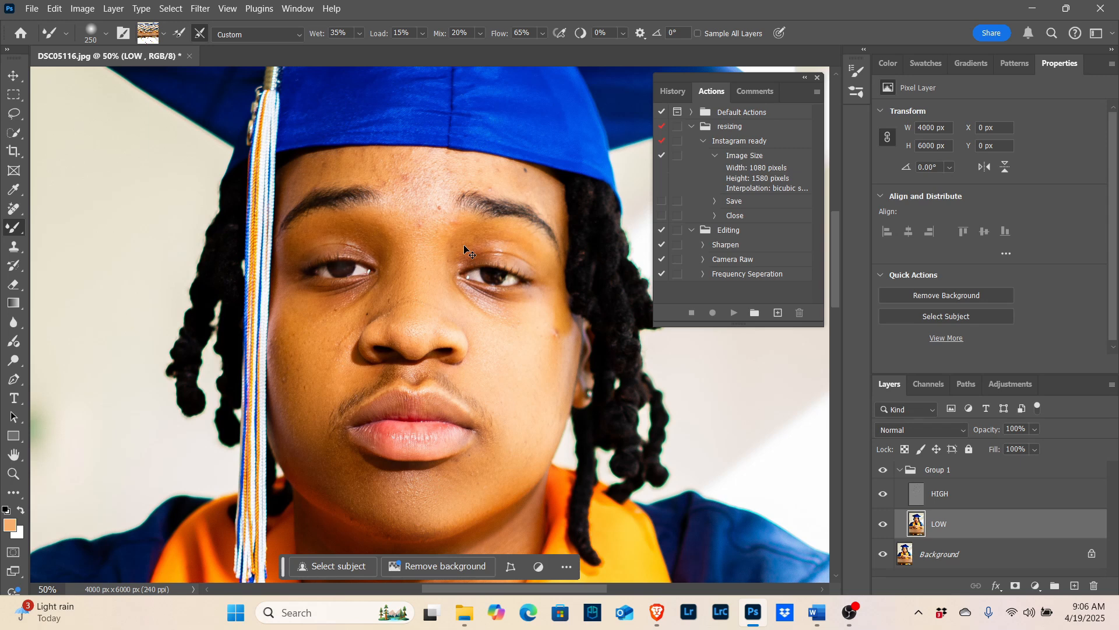
mouse_move(464, 246)
left_mouse_down()
mouse_move(524, 218)
mouse_move(492, 253)
mouse_move(502, 250)
left_mouse_up()
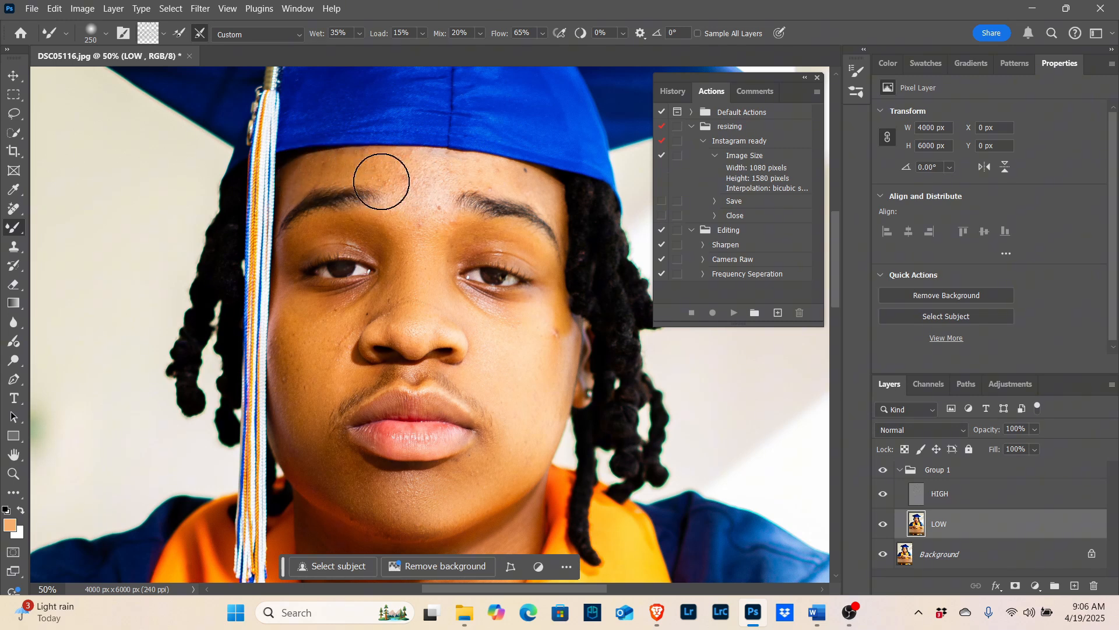
Reduce the Mixer Brush size to 100 px and blend the small area of forehead skin above the inner eyebrow.
key("bracketleft")
key("bracketleft")
key("bracketleft")
key("bracketleft")
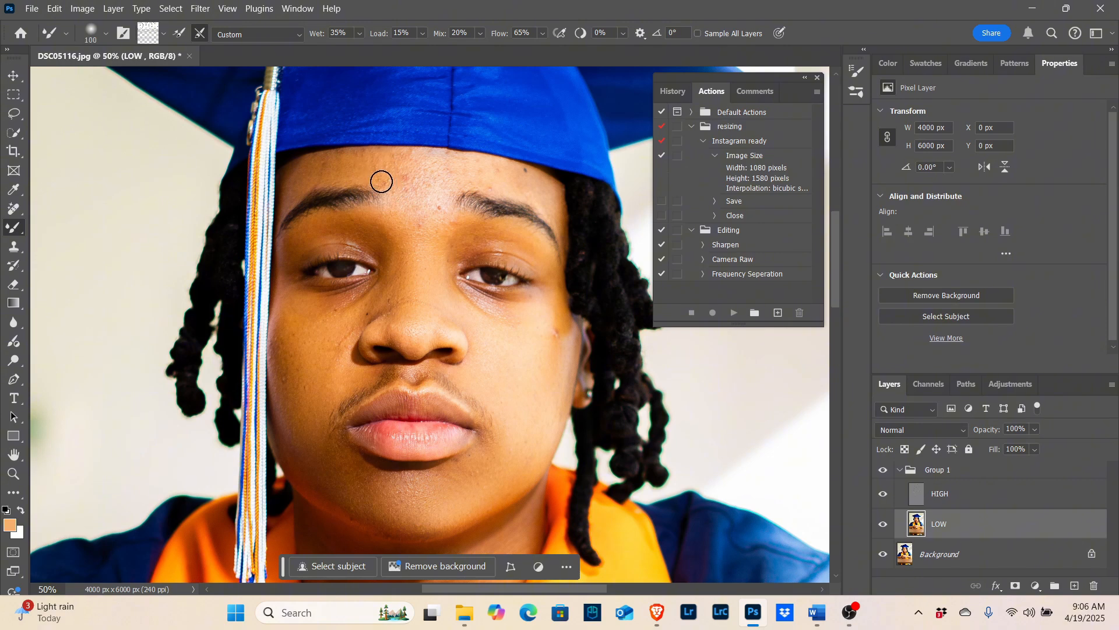
left_click(382, 182)
left_click(382, 181)
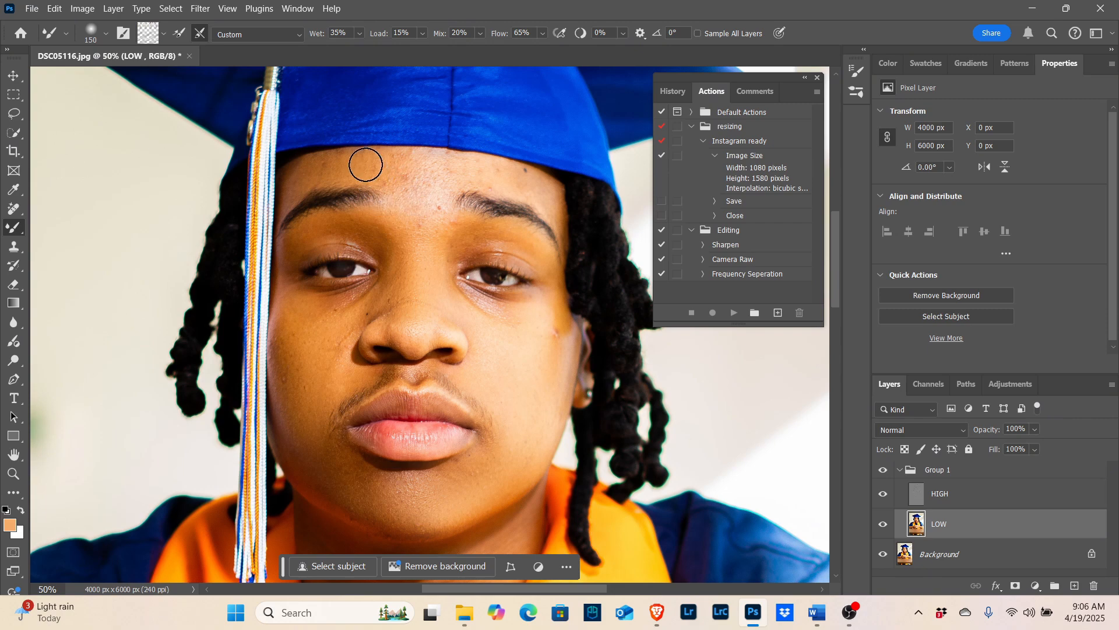
Try blending from the forehead up over the cap's edge with a 150 px brush, and undo the recent strokes.
left_click_drag(366, 165, 413, 97)
key("ctrl+z")
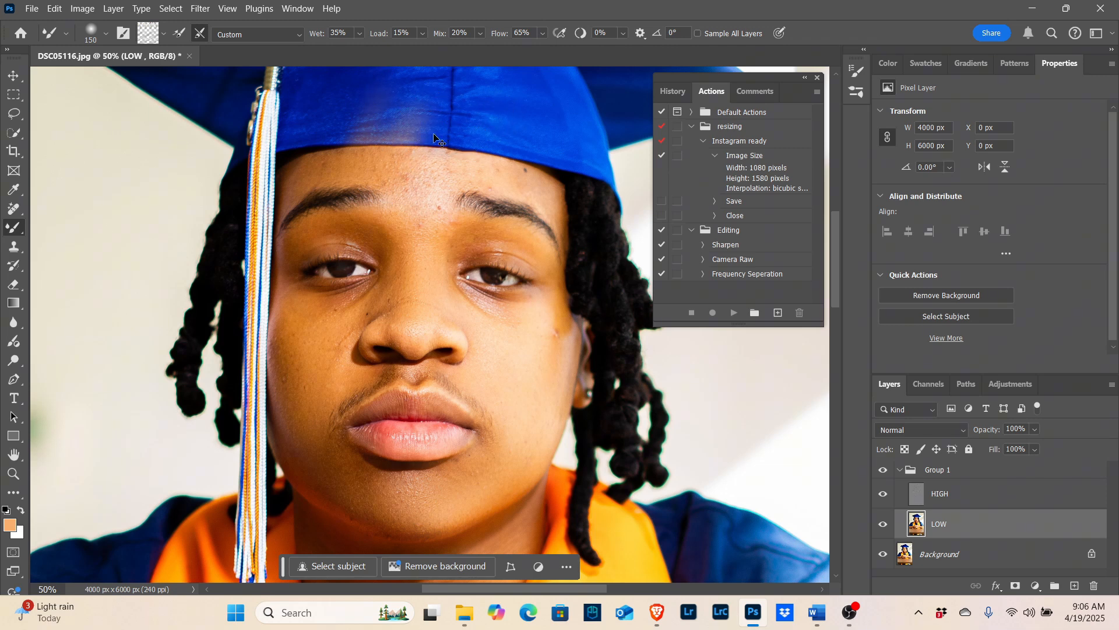
key("ctrl+z")
key("ctrl+z")
key("ctrl+z")
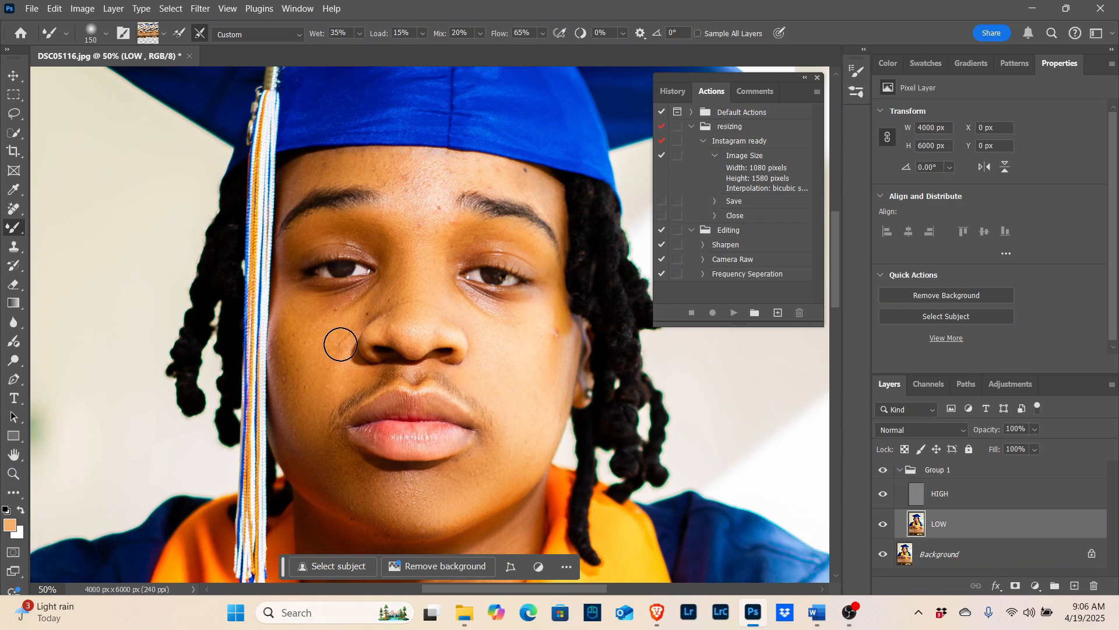
Blend the cheek skin beside the nose, and enlarge the Mixer Brush to 300 px to blend around the eye on the image's right side.
left_click_drag(341, 344, 325, 348)
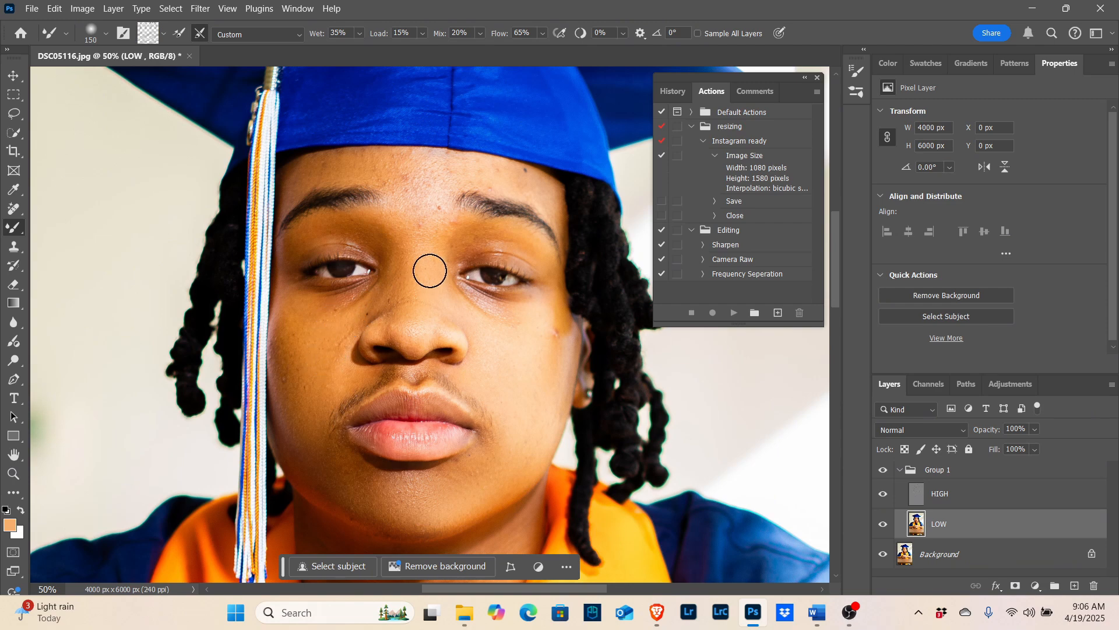
key("bracketright")
key("bracketright")
key("bracketright")
key("bracketright")
key("bracketright")
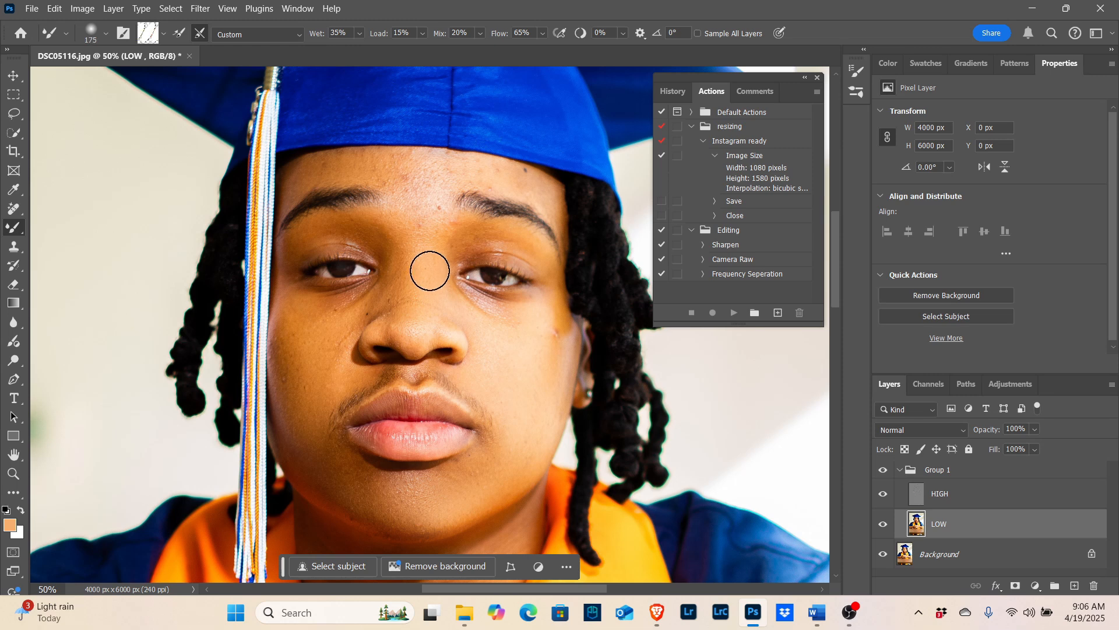
mouse_move(463, 305)
left_mouse_down()
mouse_move(501, 339)
mouse_move(459, 304)
mouse_move(514, 346)
mouse_move(409, 255)
mouse_move(430, 193)
mouse_move(440, 184)
mouse_move(436, 237)
mouse_move(540, 252)
mouse_move(503, 240)
left_mouse_up()
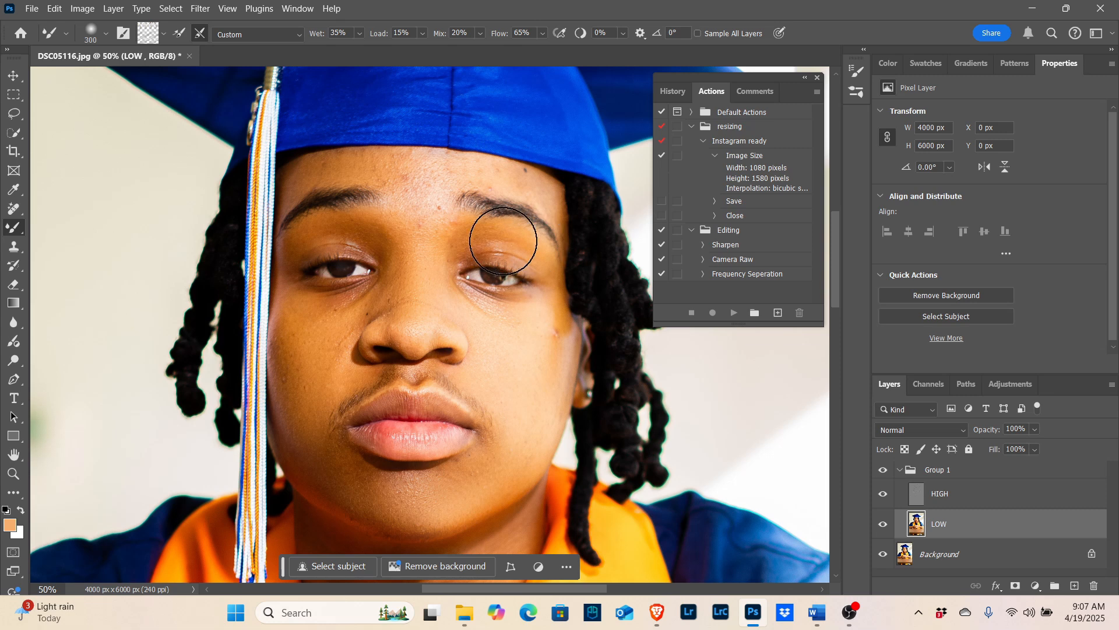
Reduce the Mixer Brush size to 125 px and blend the forehead skin just below the cap's edge.
key("bracketleft")
key("bracketleft")
key("bracketleft")
key("bracketleft")
key("bracketleft")
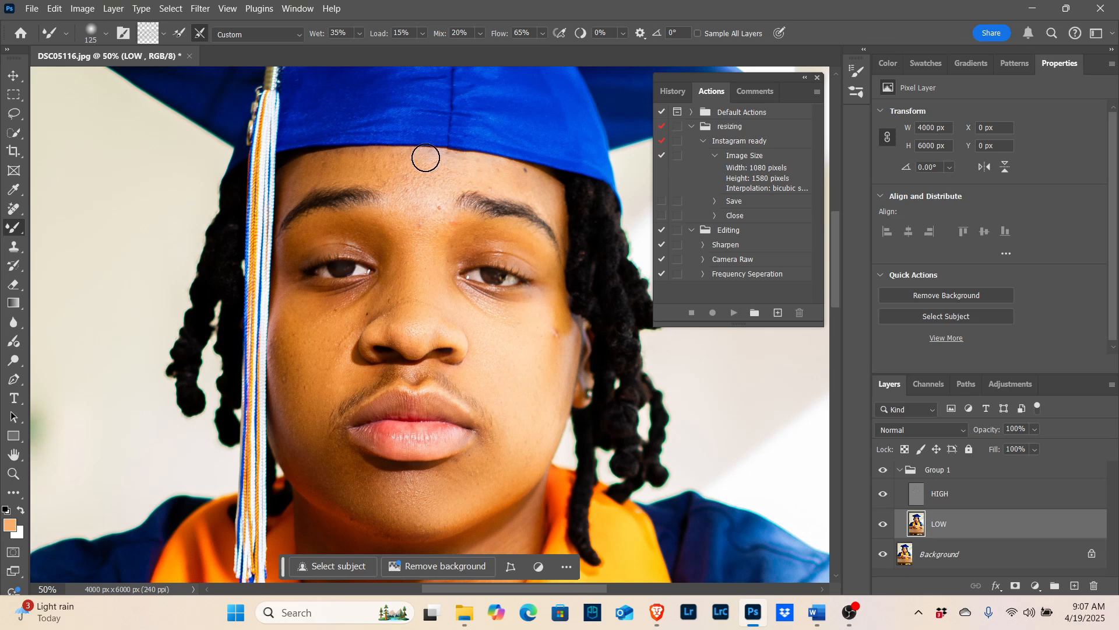
left_click_drag(446, 173, 425, 163)
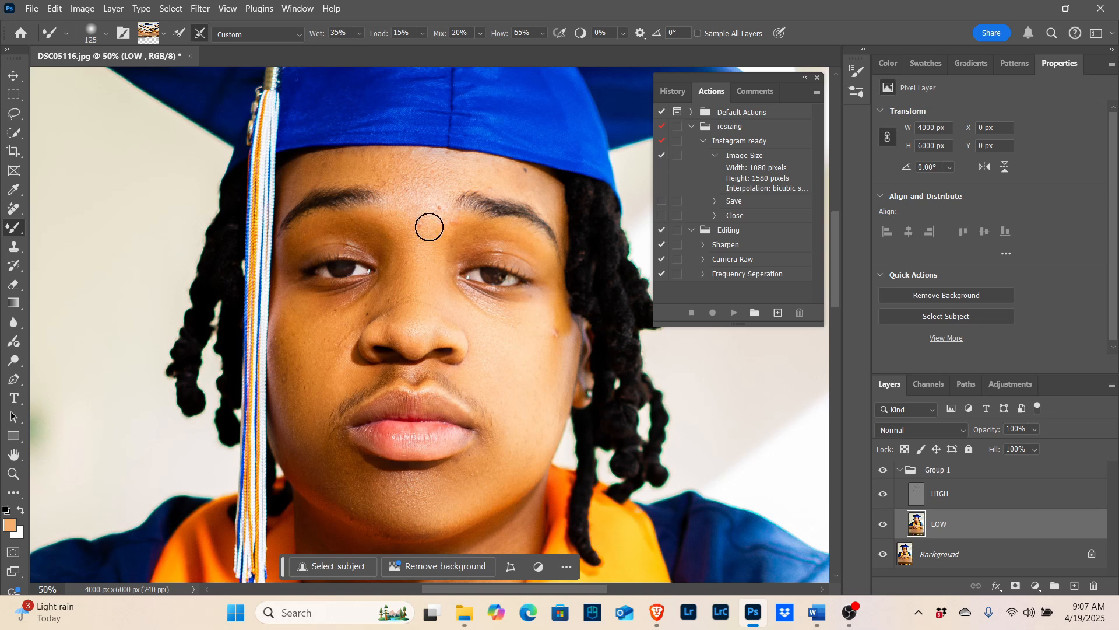
Set the Mixer Brush size to 175 px and blend the skin between the eyebrows and on the cheek at the image's right side.
key("bracketright")
key("bracketright")
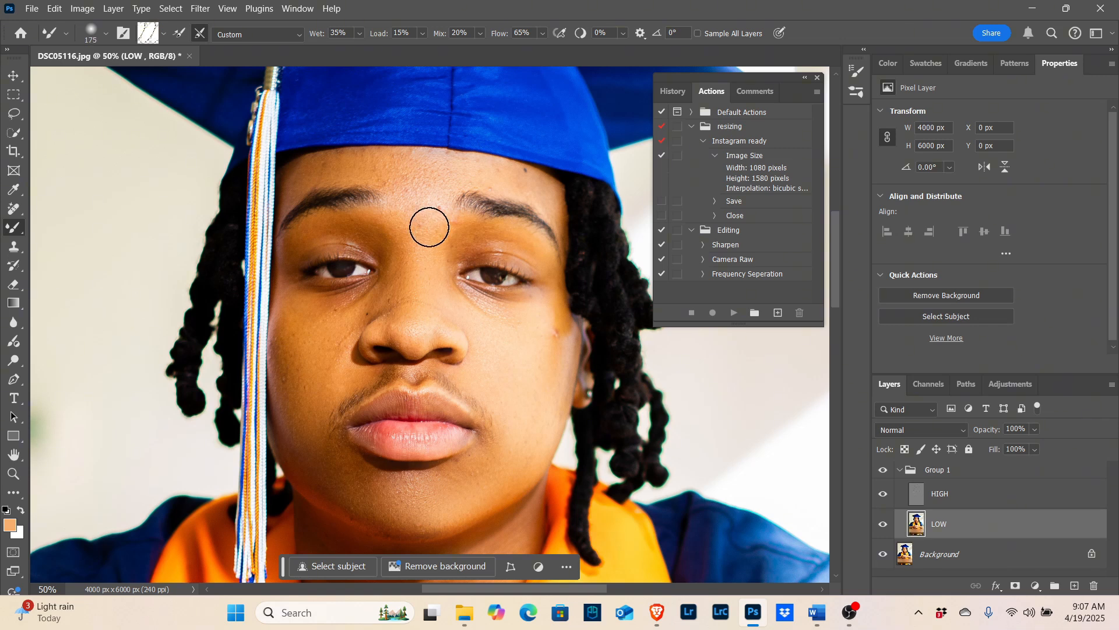
left_click_drag(431, 229, 449, 242)
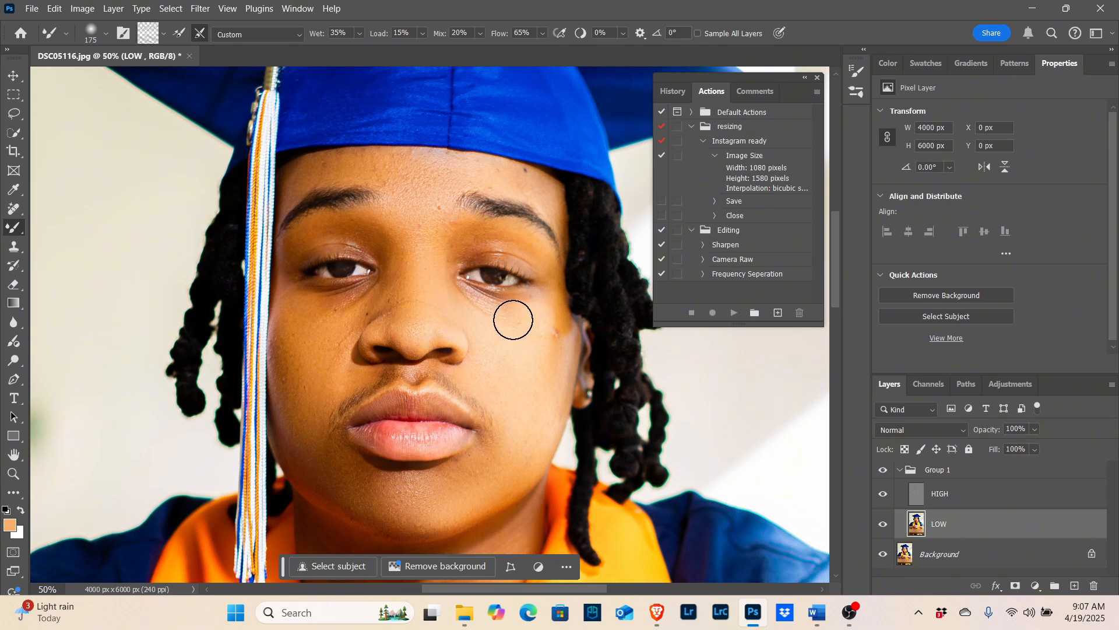
mouse_move(520, 348)
left_mouse_down()
mouse_move(569, 333)
mouse_move(545, 338)
left_mouse_up()
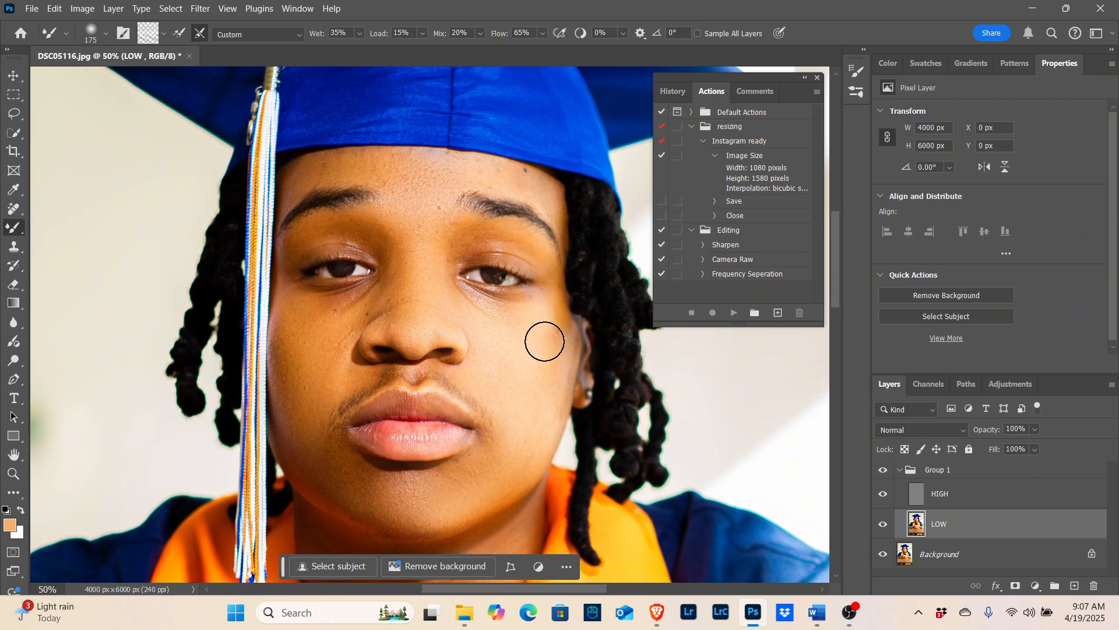
Hide and reshow Group 1 to compare the face before and after the retouching.
scroll(460, 341, "down", 4)
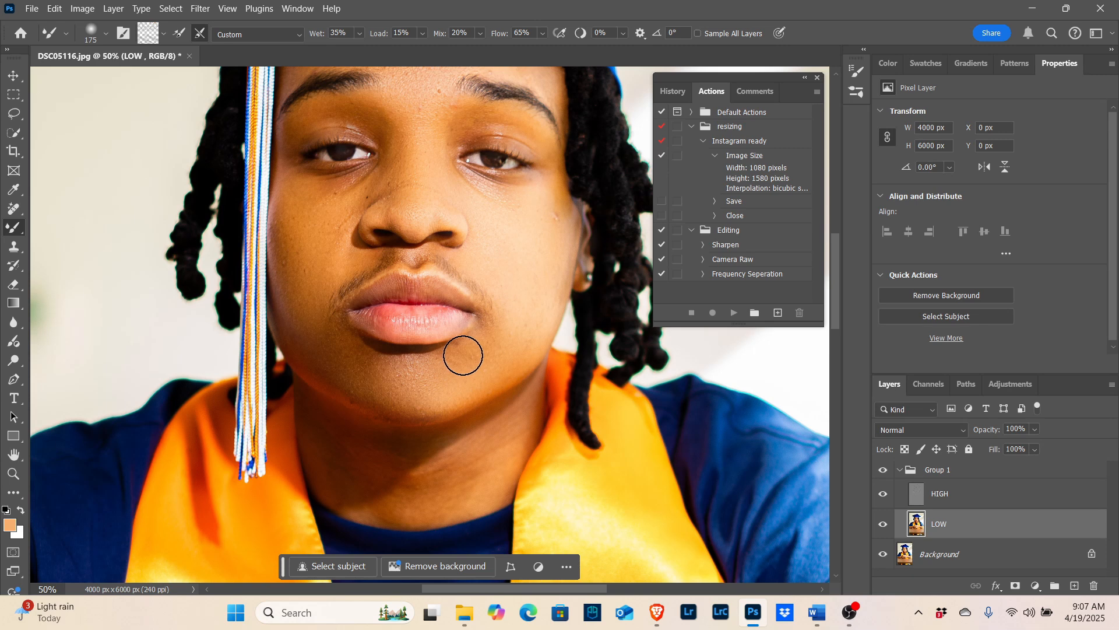
scroll(391, 356, "up", 5)
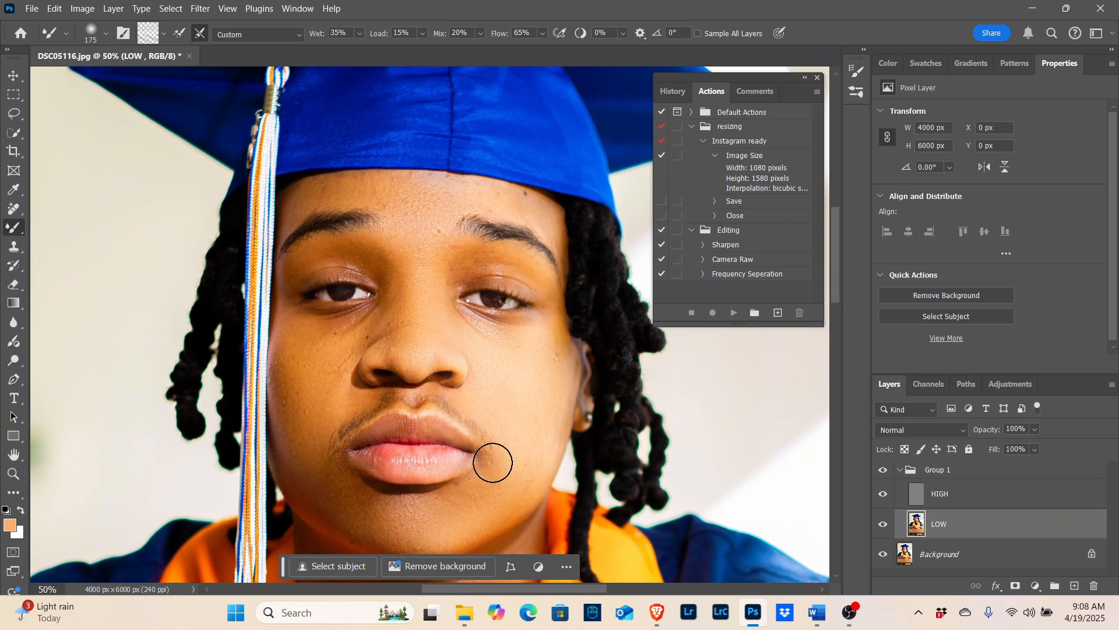
scroll(559, 346, "down", 1)
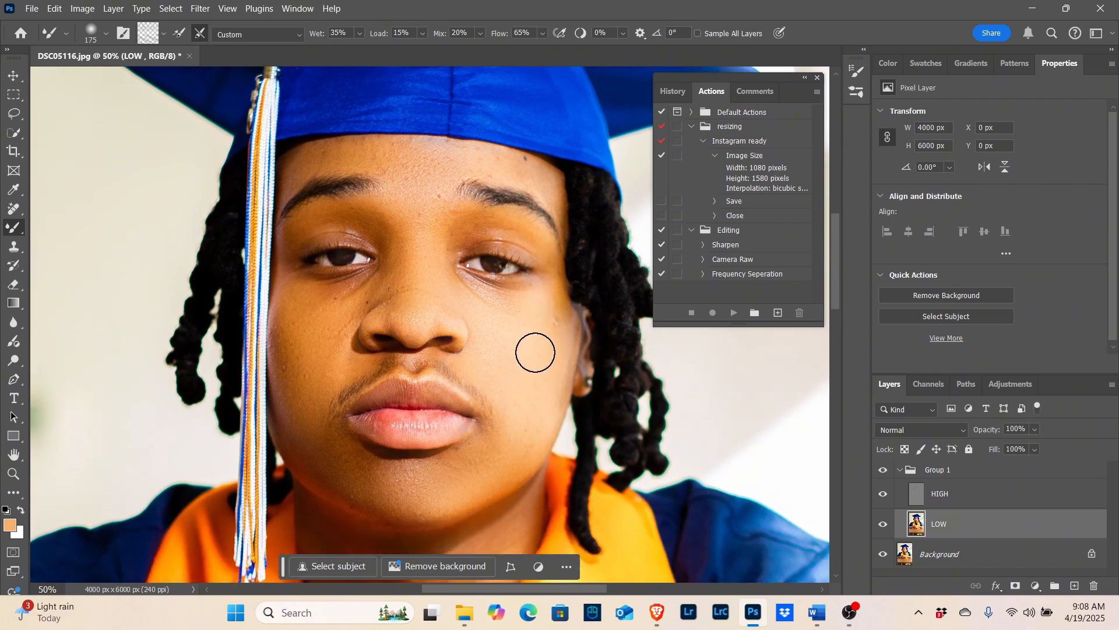
left_click(884, 471)
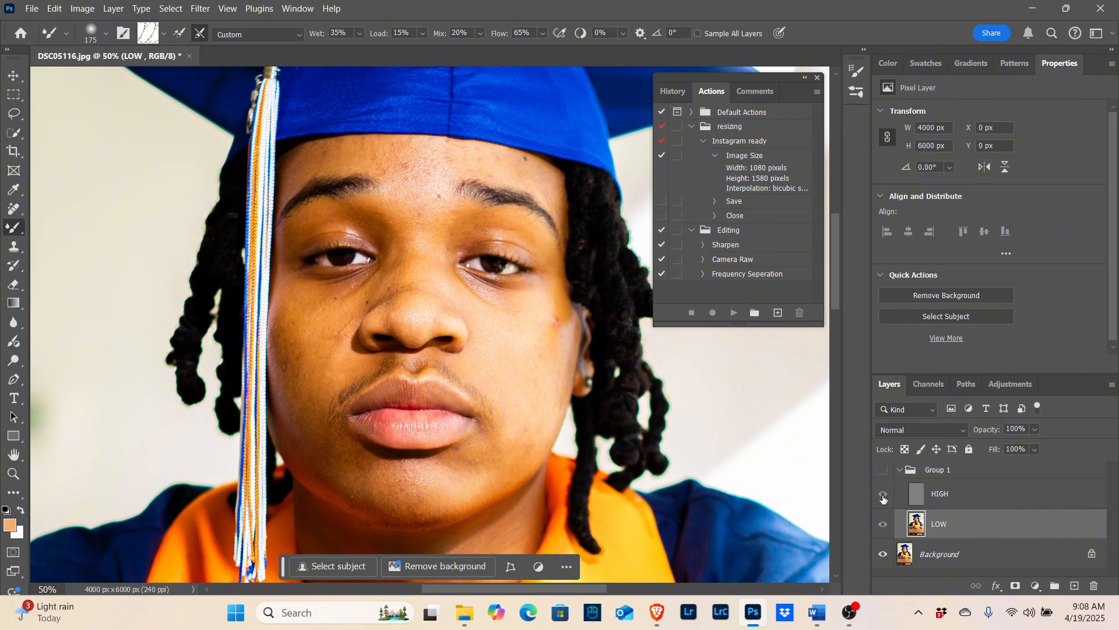
left_click(884, 472)
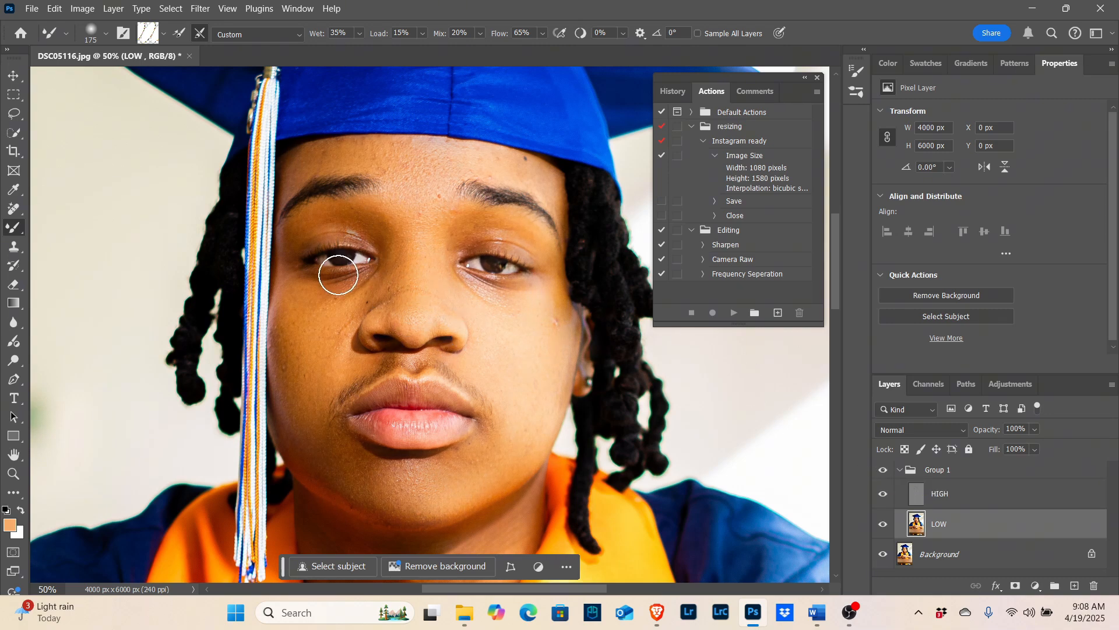
Blend the bright highlights on the lips of the LOW layer with the Mixer Brush.
left_click(403, 423)
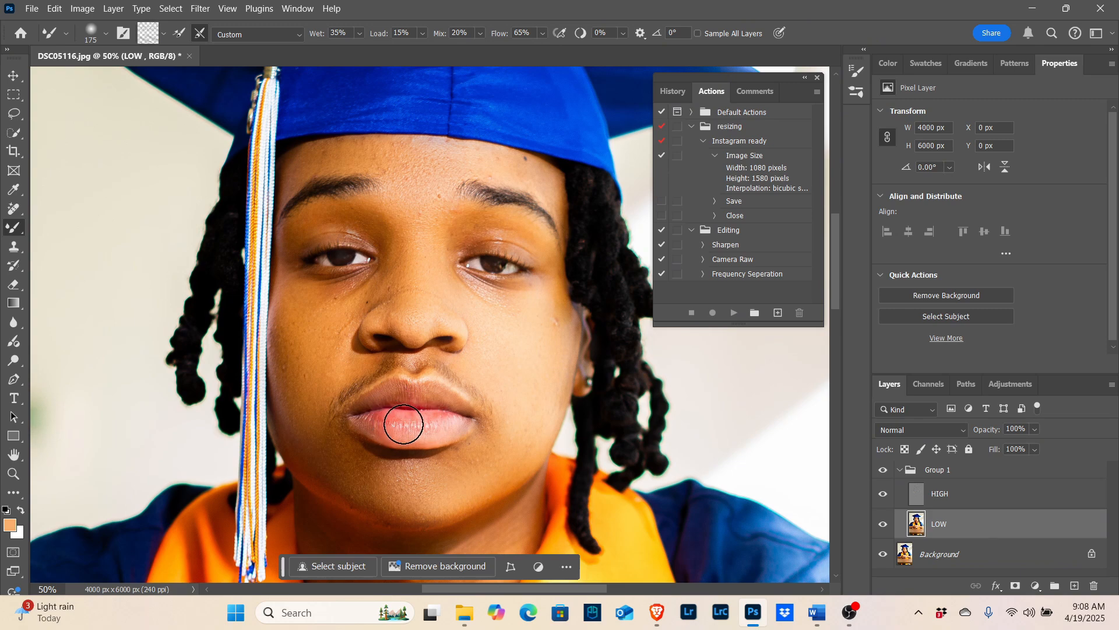
mouse_move(407, 420)
left_mouse_down()
mouse_move(441, 431)
mouse_move(396, 428)
mouse_move(446, 428)
mouse_move(406, 424)
mouse_move(439, 400)
mouse_move(382, 395)
mouse_move(439, 393)
left_mouse_up()
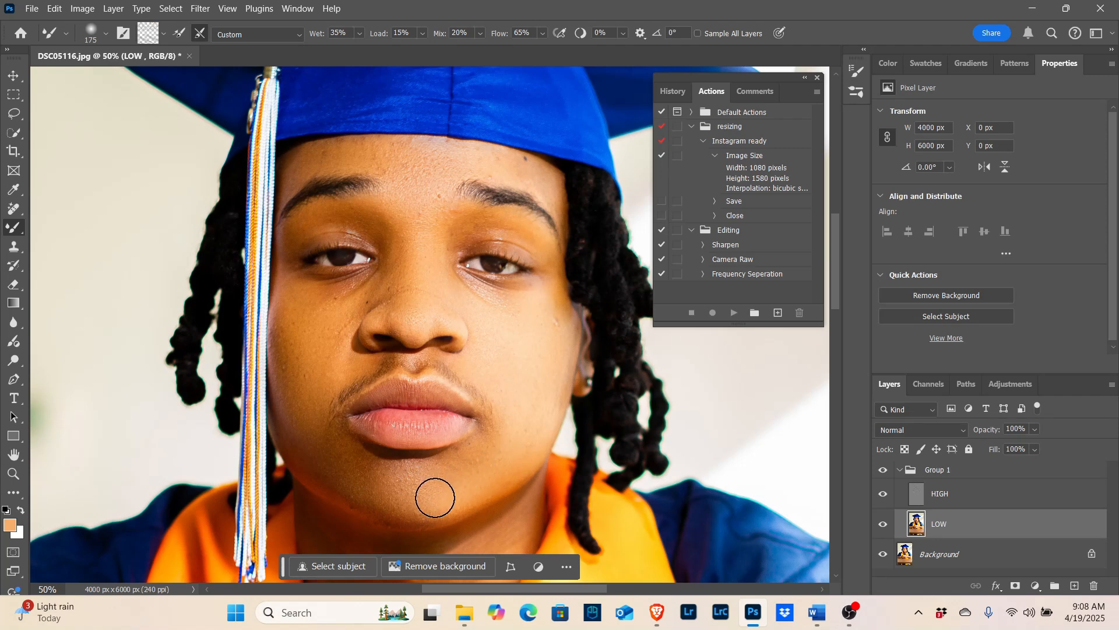
Blend the neck skin between the chin and the shirt collar on the LOW layer with the 175 px Mixer Brush.
scroll(438, 490, "down", 3)
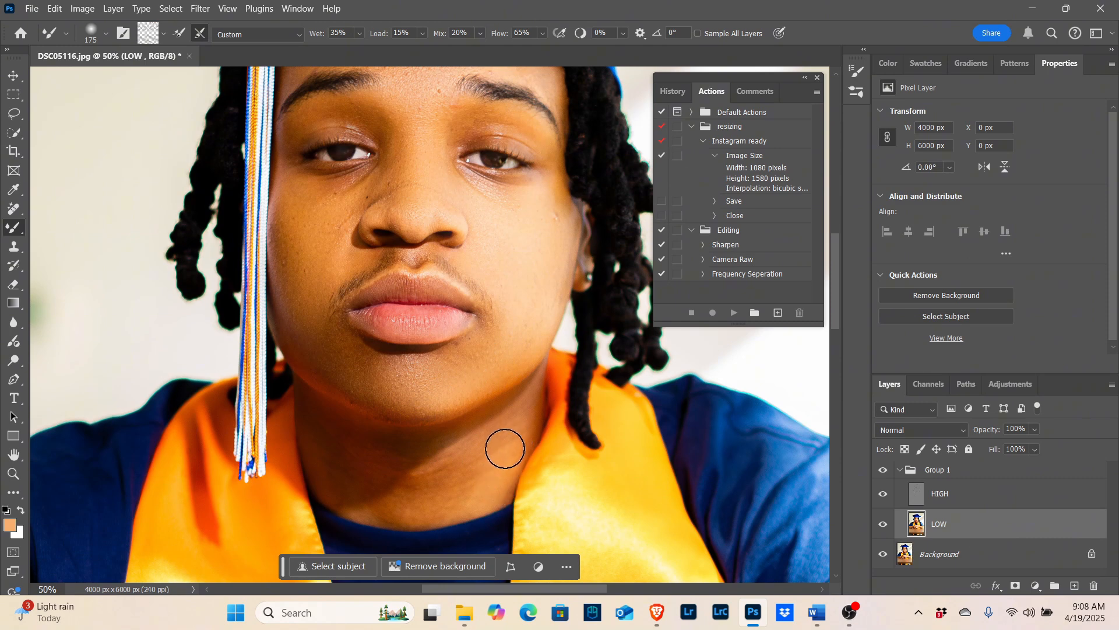
scroll(437, 485, "down", 1)
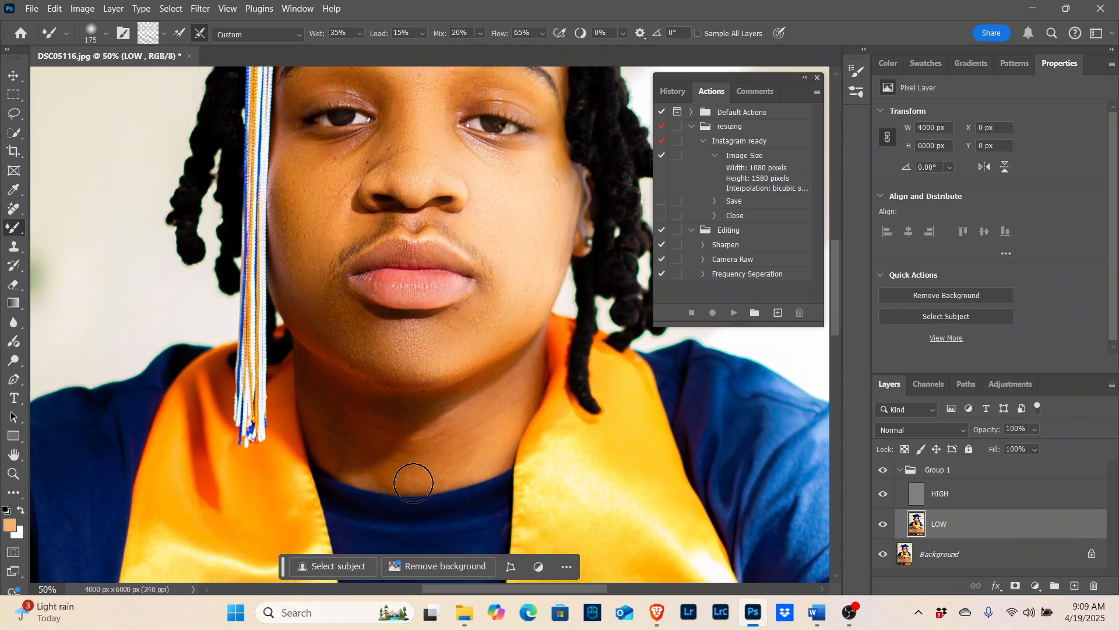
scroll(456, 394, "down", 2)
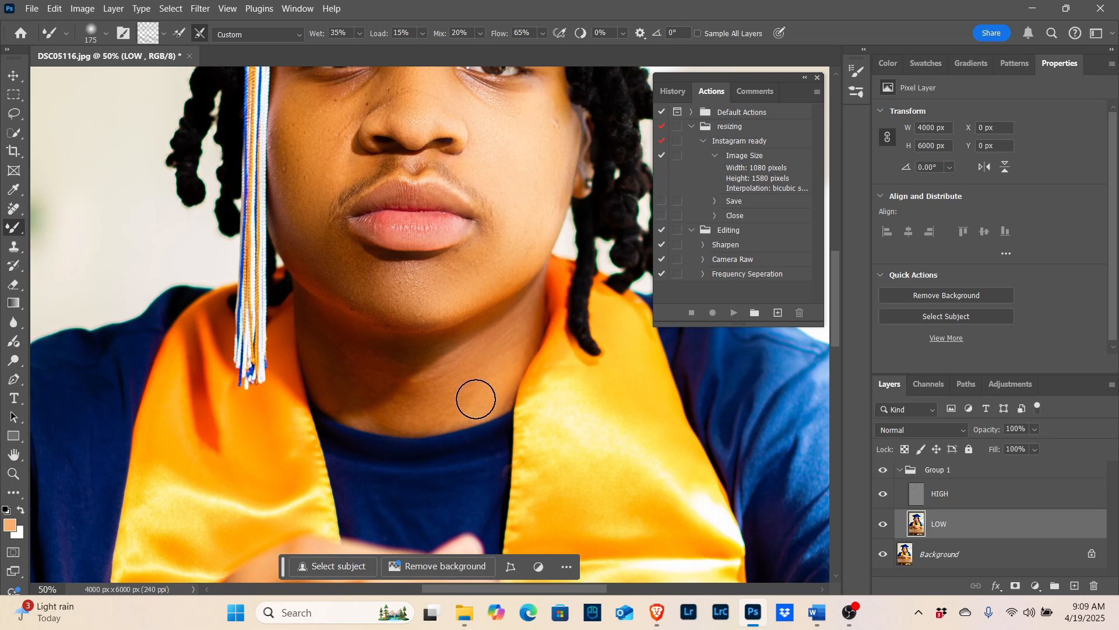
mouse_move(400, 413)
left_mouse_down()
mouse_move(390, 378)
mouse_move(422, 368)
mouse_move(470, 402)
mouse_move(445, 348)
mouse_move(462, 341)
mouse_move(498, 373)
mouse_move(483, 328)
mouse_move(525, 369)
left_mouse_up()
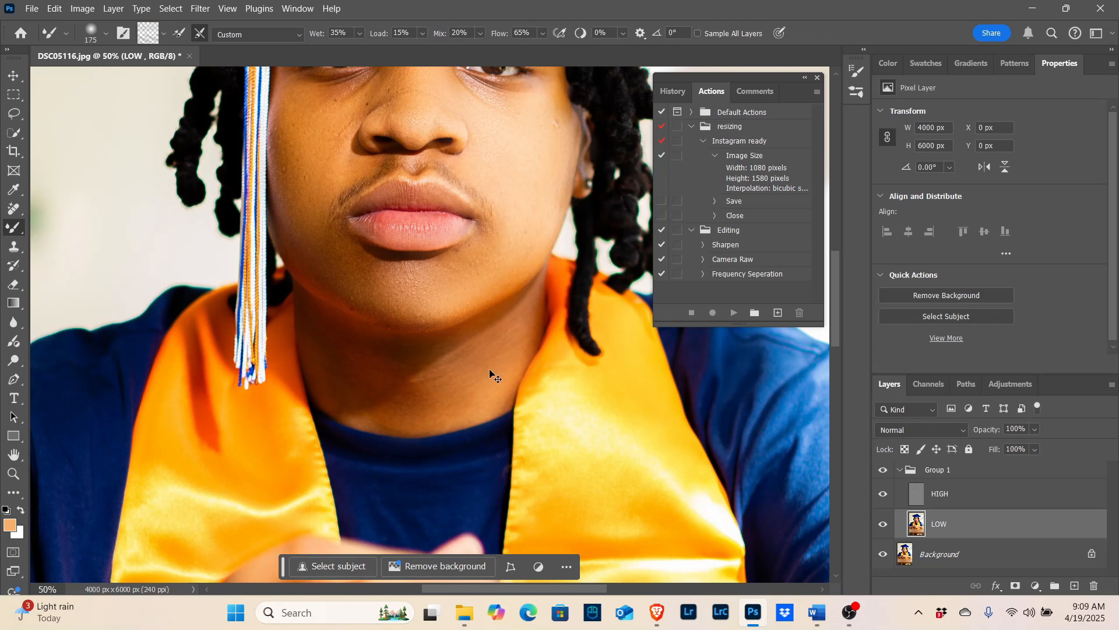
mouse_move(490, 371)
left_mouse_down()
mouse_move(458, 359)
mouse_move(423, 402)
left_mouse_up()
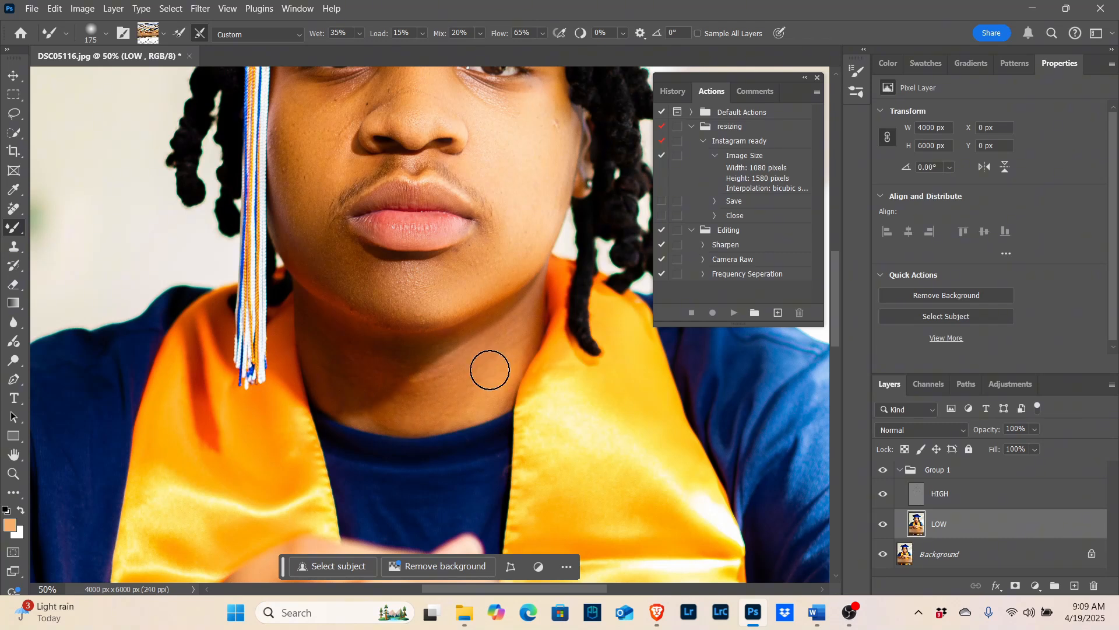
mouse_move(441, 369)
left_mouse_down()
mouse_move(502, 350)
mouse_move(488, 379)
mouse_move(468, 354)
left_mouse_up()
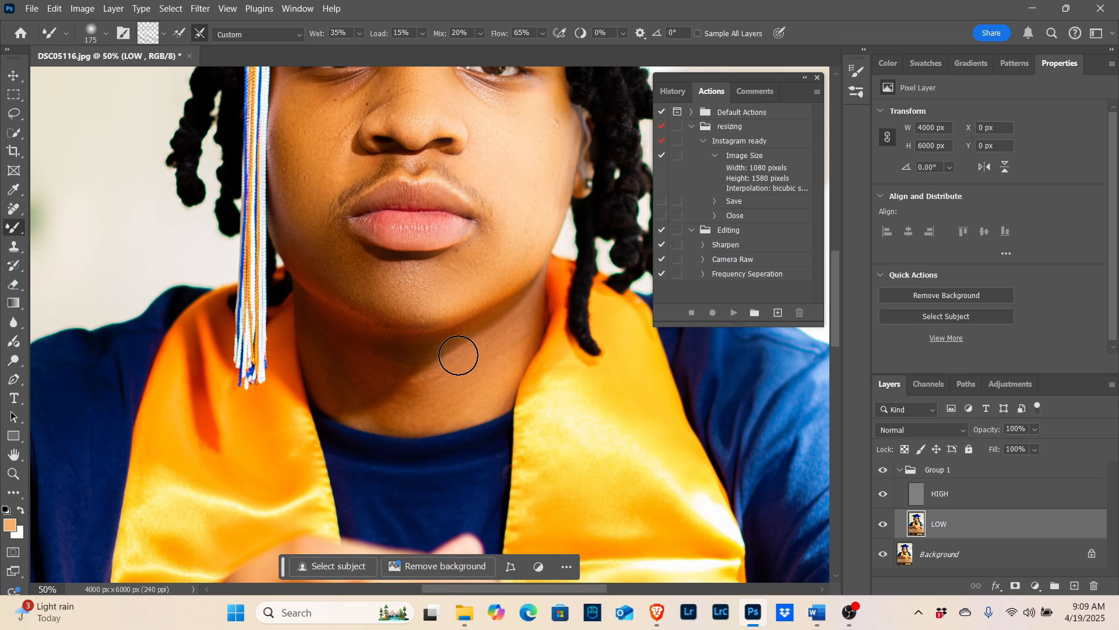
mouse_move(410, 386)
left_mouse_down()
mouse_move(362, 404)
mouse_move(373, 368)
mouse_move(344, 388)
mouse_move(360, 368)
mouse_move(339, 385)
mouse_move(344, 344)
mouse_move(314, 348)
mouse_move(358, 352)
mouse_move(345, 370)
mouse_move(391, 363)
mouse_move(376, 378)
mouse_move(465, 334)
mouse_move(485, 341)
mouse_move(390, 377)
left_mouse_up()
Set the Mixer Brush size to 400 px, undo the last stroke, and blend the forearm toward the elbow on the image's right side.
scroll(495, 326, "down", 3)
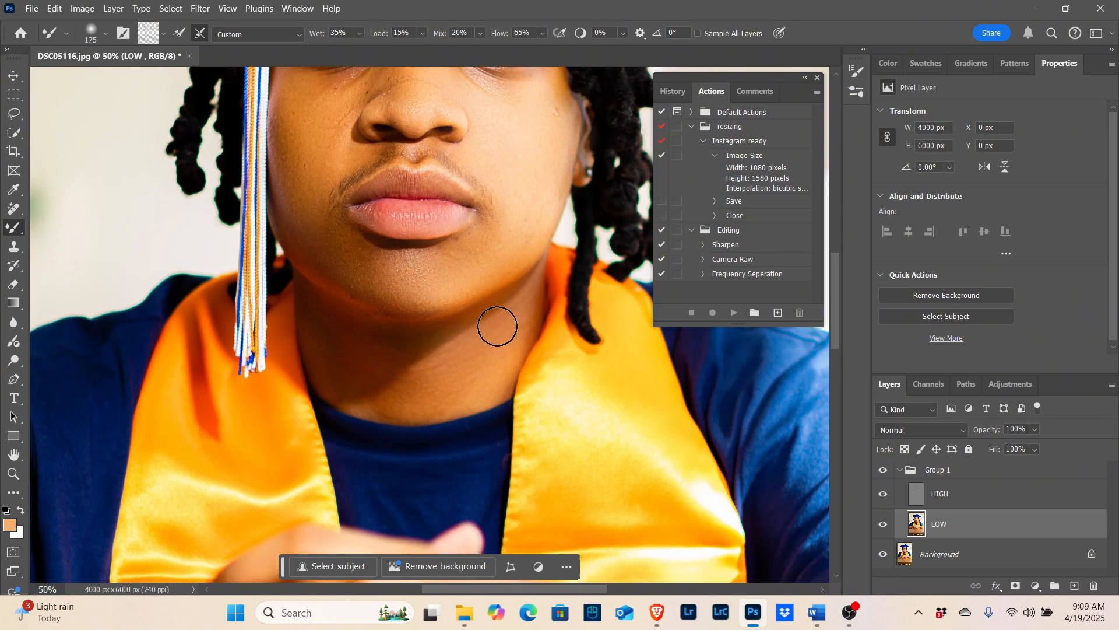
scroll(487, 335, "down", 3)
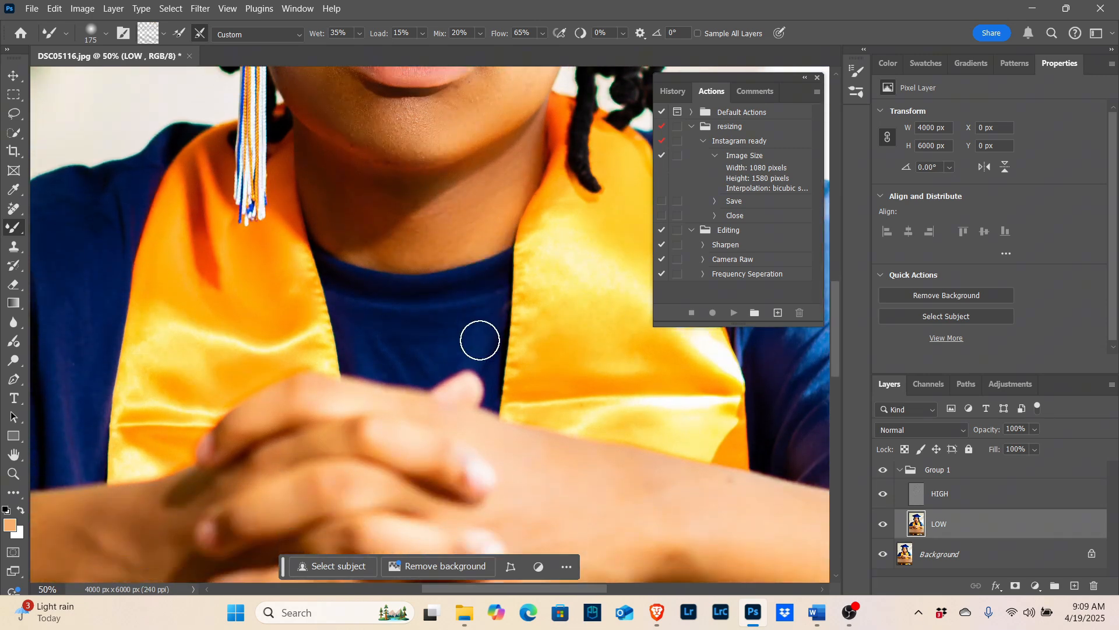
scroll(489, 350, "down", 5)
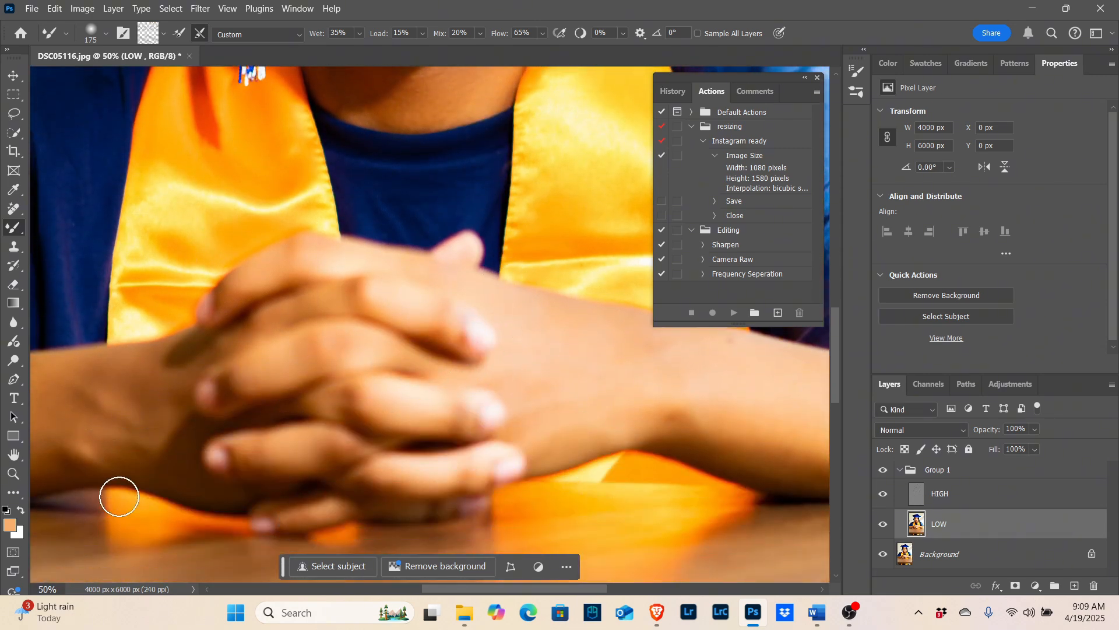
mouse_move(443, 585)
left_mouse_down()
mouse_move(544, 590)
mouse_move(361, 595)
mouse_move(526, 595)
left_mouse_up()
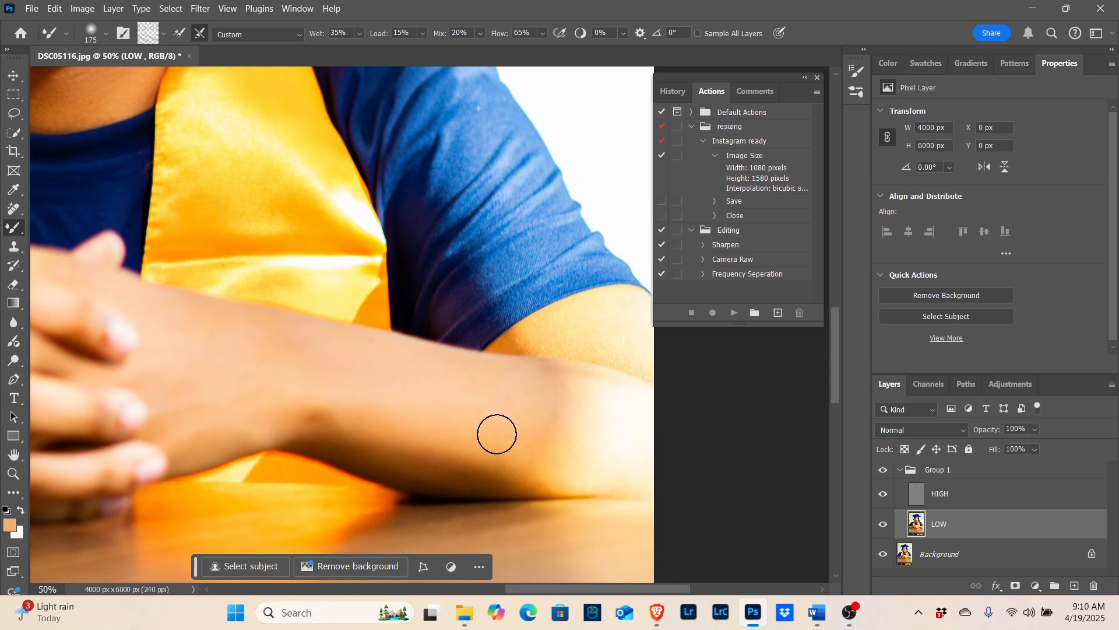
key("bracketright")
key("bracketright")
key("bracketright")
key("bracketright")
key("bracketright")
key("bracketright")
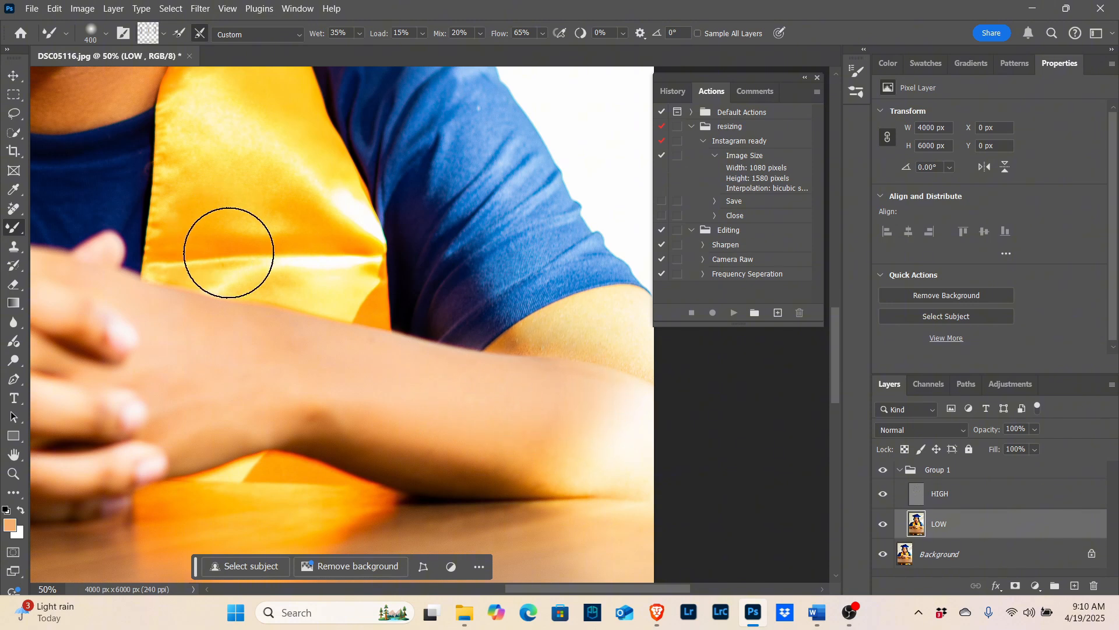
key("ctrl+z")
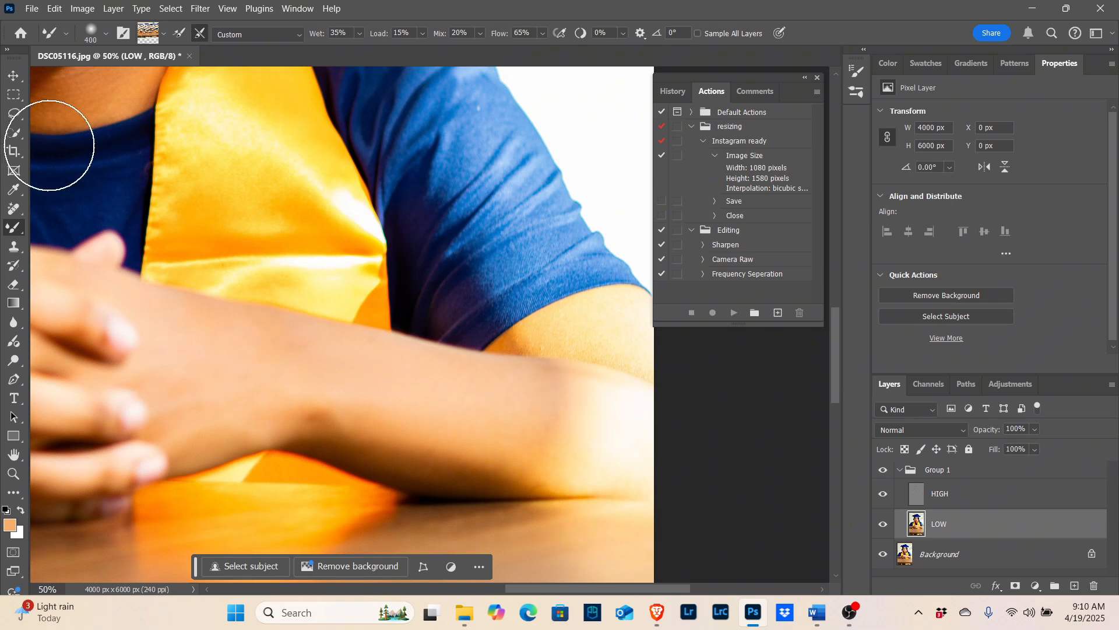
mouse_move(474, 445)
left_mouse_down()
mouse_move(527, 395)
mouse_move(531, 445)
mouse_move(540, 405)
mouse_move(552, 417)
mouse_move(560, 397)
mouse_move(535, 437)
mouse_move(423, 424)
mouse_move(452, 420)
mouse_move(306, 389)
mouse_move(350, 393)
mouse_move(211, 385)
mouse_move(418, 365)
mouse_move(469, 426)
mouse_move(524, 428)
mouse_move(448, 400)
mouse_move(563, 409)
mouse_move(432, 381)
mouse_move(641, 465)
left_mouse_up()
Blend the forearm on the image's left side toward the wrist, undoing the stroke that smears over the sleeve.
left_click_drag(533, 588, 373, 589)
mouse_move(248, 432)
left_mouse_down()
mouse_move(373, 450)
mouse_move(232, 439)
mouse_move(287, 426)
mouse_move(296, 406)
mouse_move(392, 411)
mouse_move(361, 429)
mouse_move(244, 433)
mouse_move(258, 396)
mouse_move(253, 344)
mouse_move(307, 333)
mouse_move(291, 362)
mouse_move(263, 362)
mouse_move(331, 348)
mouse_move(300, 317)
mouse_move(362, 356)
mouse_move(337, 393)
mouse_move(265, 310)
mouse_move(292, 312)
mouse_move(275, 349)
mouse_move(325, 355)
mouse_move(312, 342)
mouse_move(408, 315)
left_mouse_up()
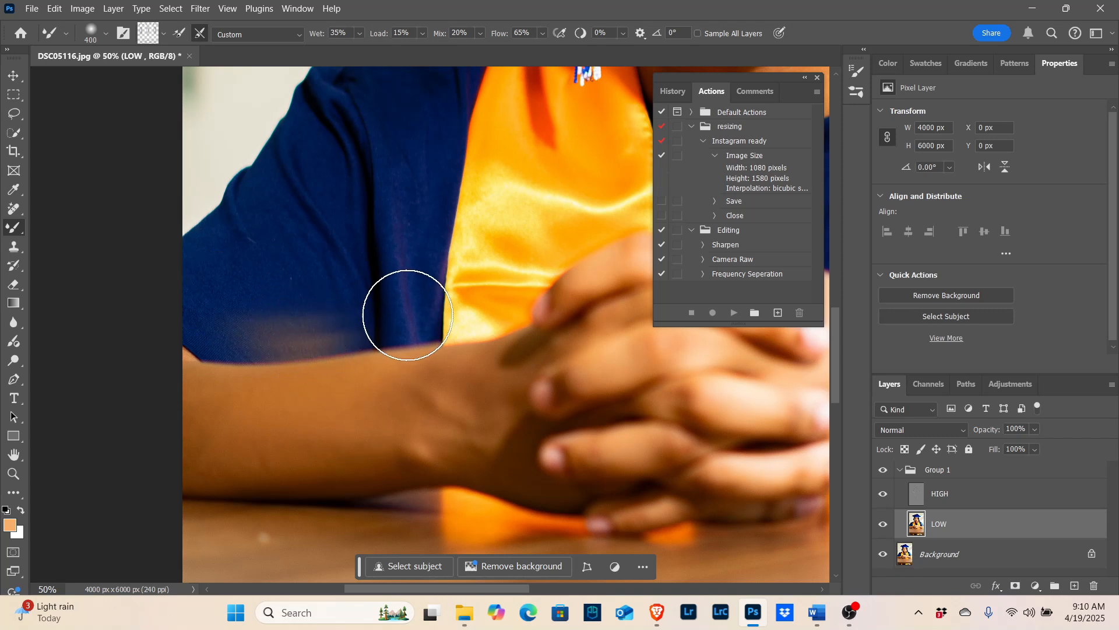
key("ctrl+z")
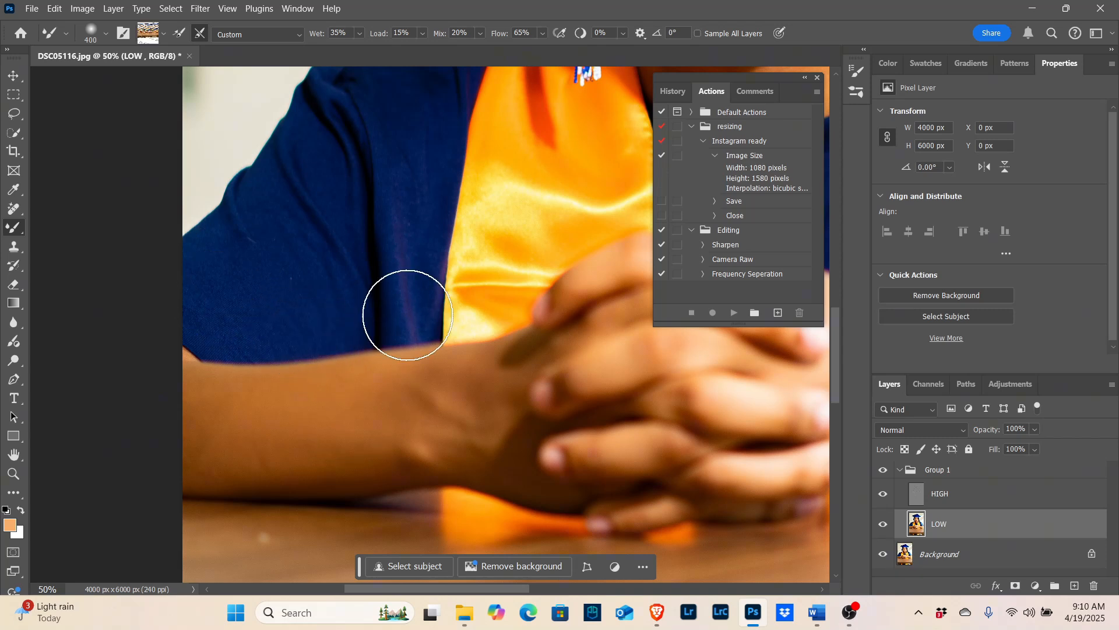
mouse_move(325, 432)
left_mouse_down()
mouse_move(255, 443)
mouse_move(415, 440)
mouse_move(470, 400)
mouse_move(464, 417)
left_mouse_up()
Reduce the Mixer Brush size to 250 px, and hide and reshow Group 1 to compare the clothing and hands before and after.
scroll(606, 457, "up", 5)
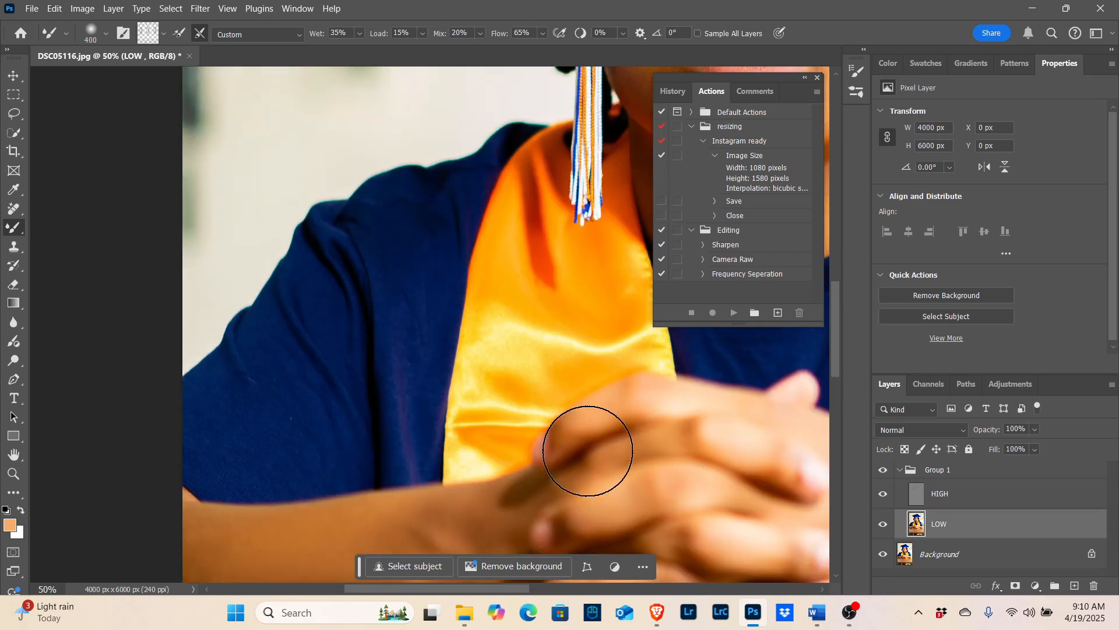
scroll(534, 446, "up", 3)
scroll(380, 504, "down", 3)
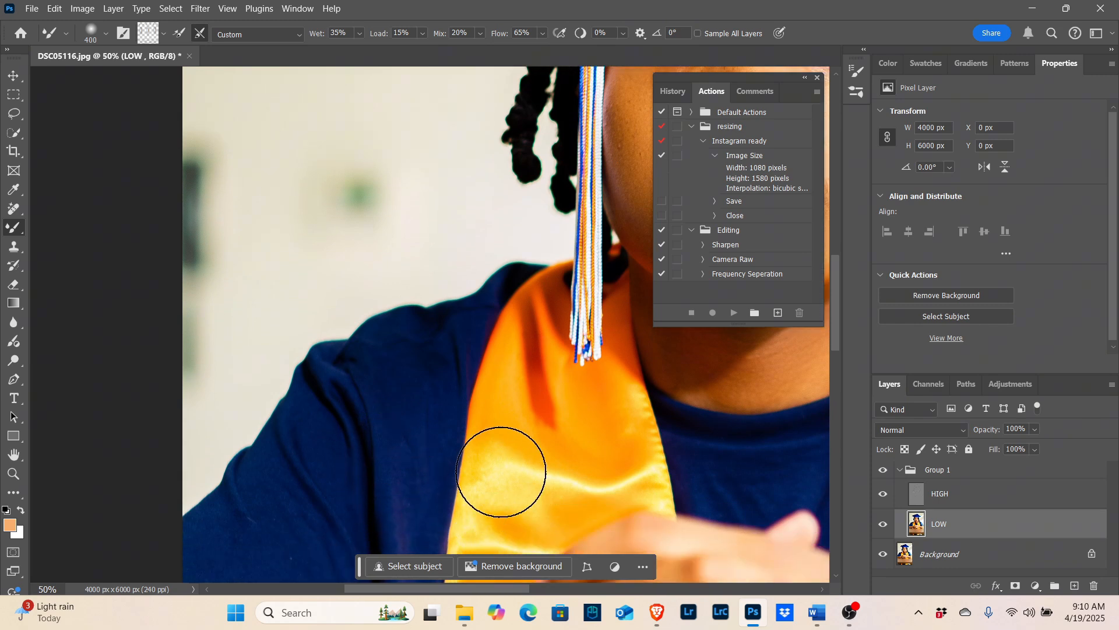
scroll(444, 475, "down", 3)
scroll(445, 475, "right", 3)
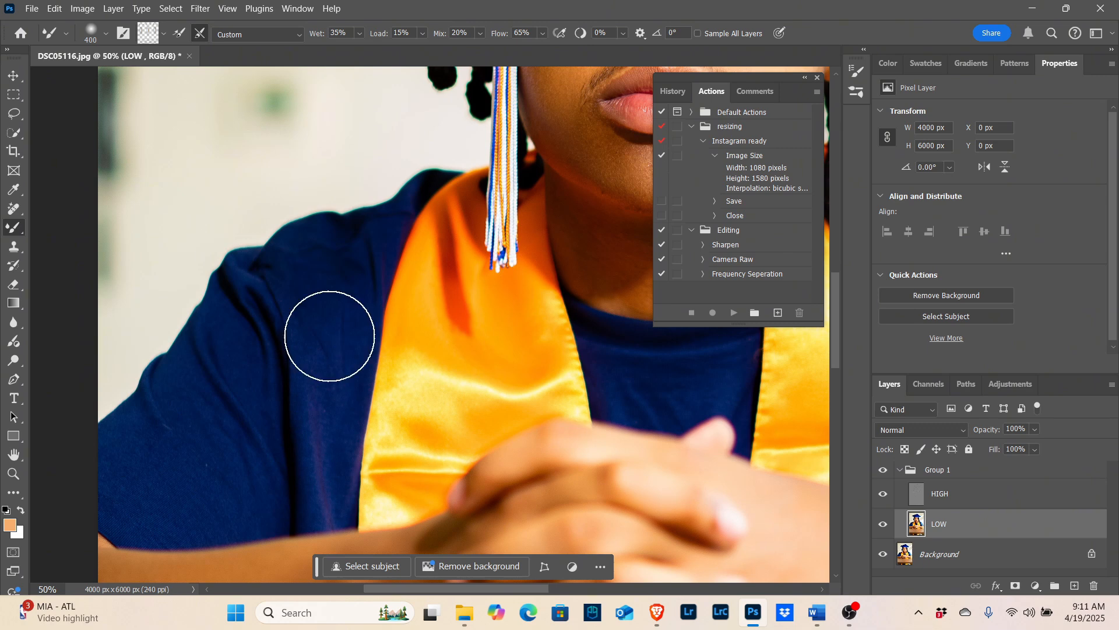
key("bracketleft")
key("bracketleft")
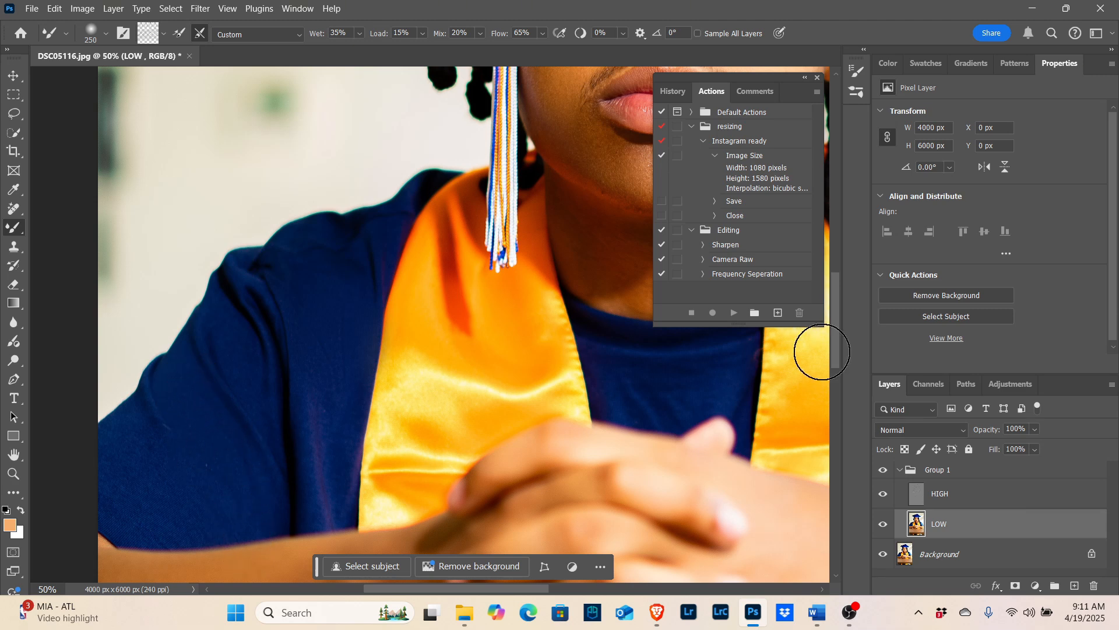
left_click(885, 470)
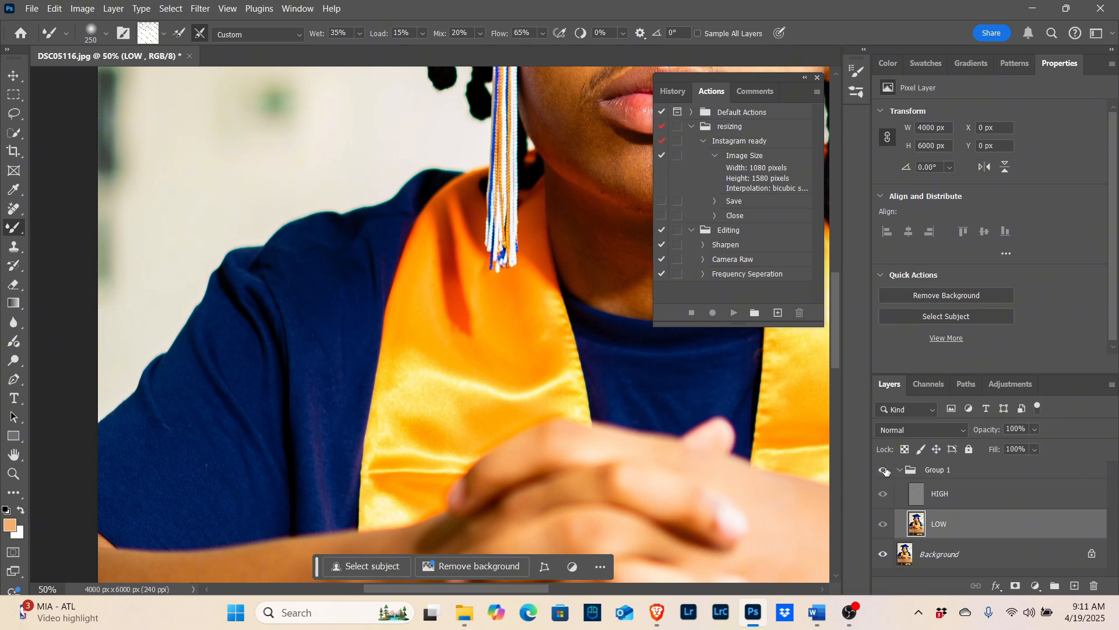
left_click(886, 470)
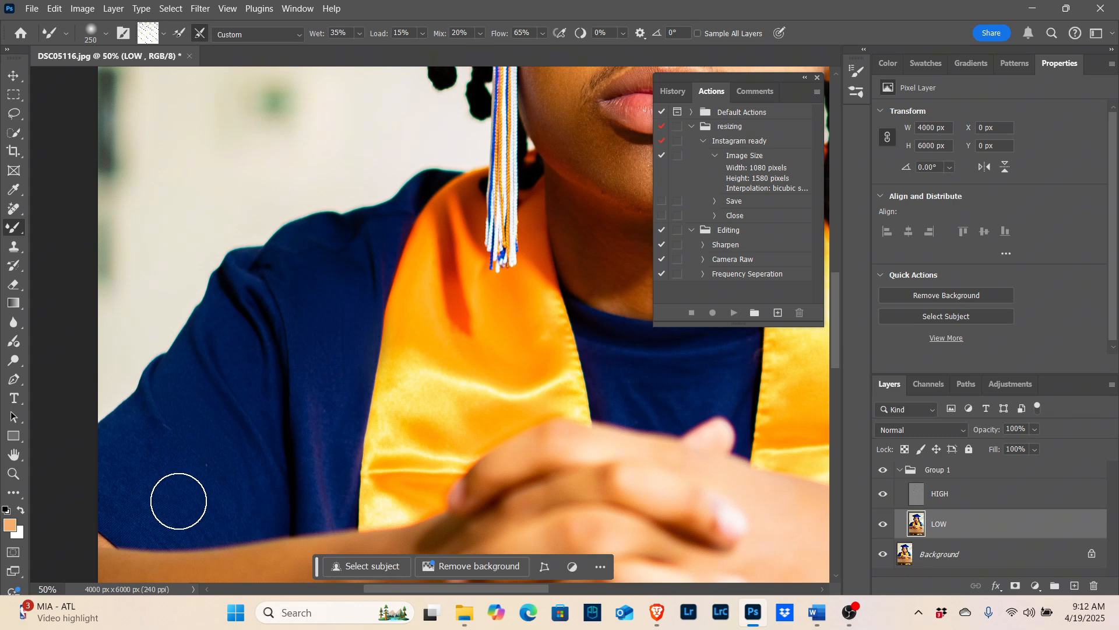
Blend the blurred green spot on the wall beside the graduate into the background on the LOW layer with the 250 px Mixer Brush.
scroll(362, 457, "up", 5)
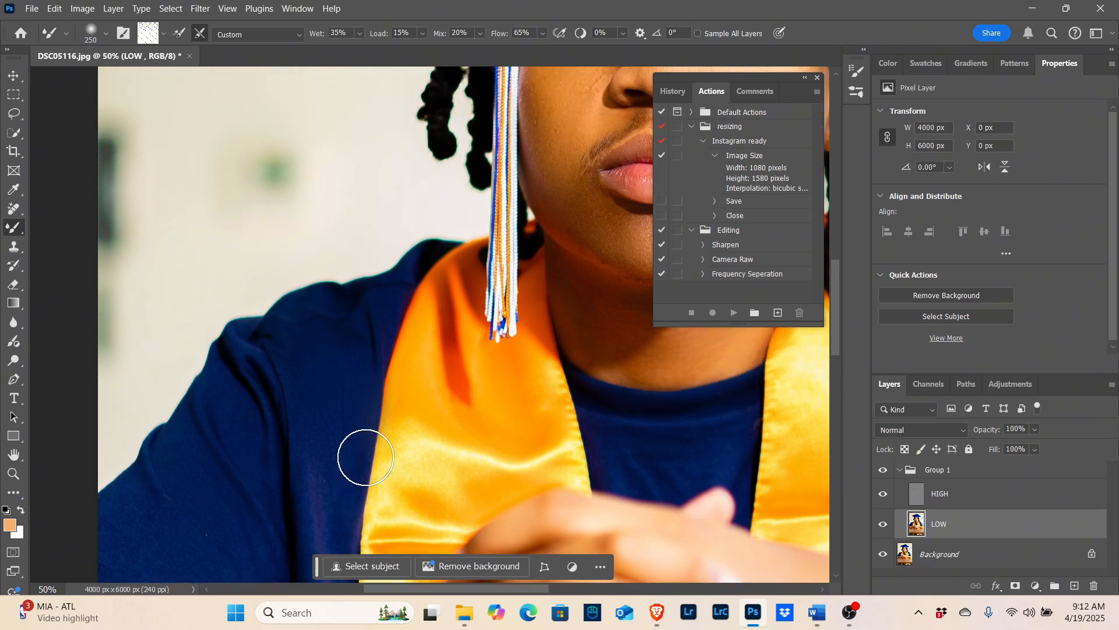
scroll(366, 457, "up", 2)
scroll(365, 457, "up", 6)
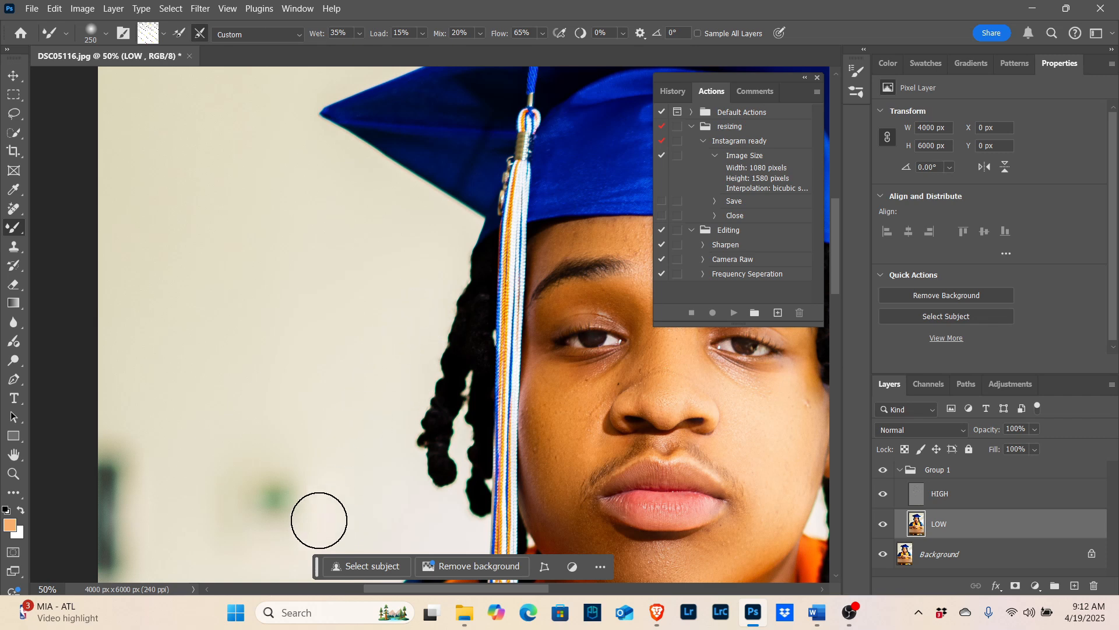
scroll(321, 496, "down", 3)
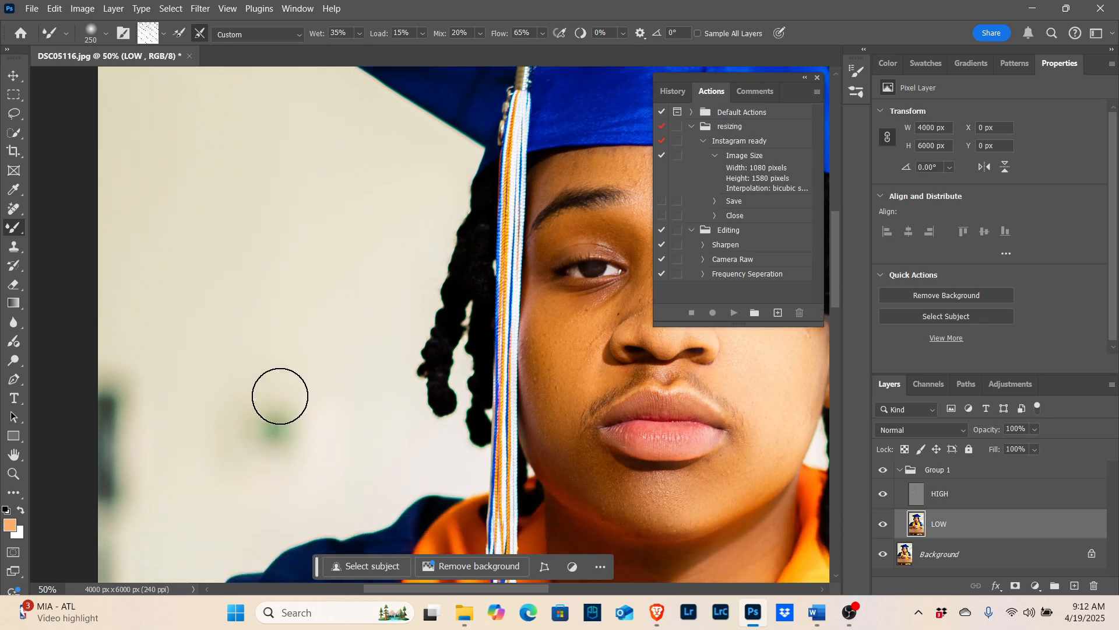
mouse_move(280, 396)
left_mouse_down()
mouse_move(274, 425)
mouse_move(297, 383)
mouse_move(292, 443)
mouse_move(257, 435)
mouse_move(254, 419)
left_mouse_up()
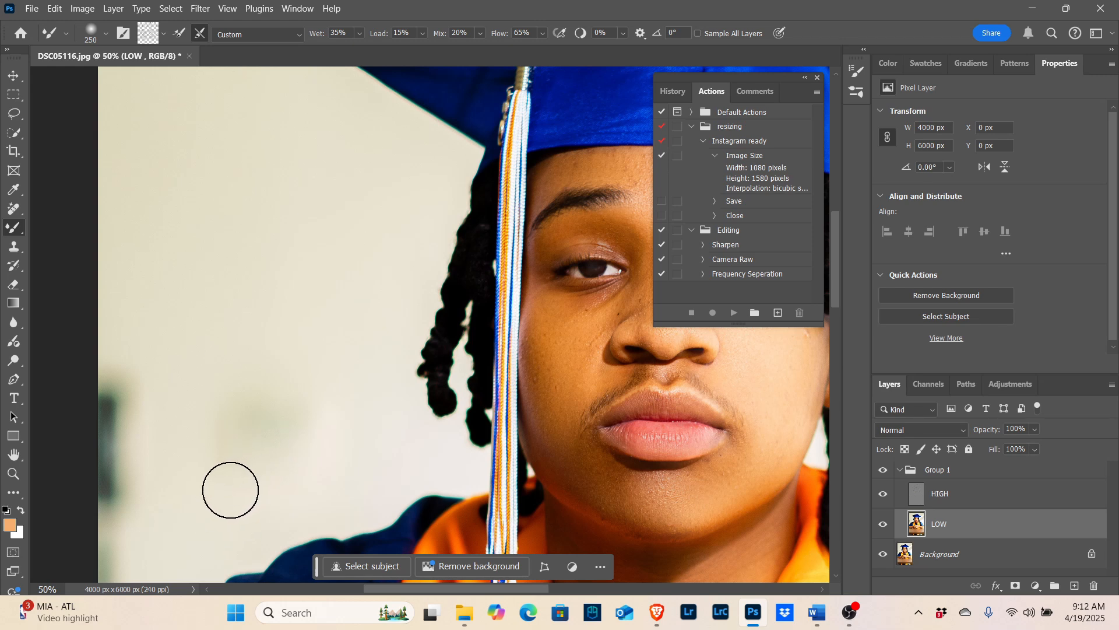
mouse_move(230, 489)
left_mouse_down()
mouse_move(307, 387)
mouse_move(222, 344)
mouse_move(291, 451)
mouse_move(230, 408)
mouse_move(187, 407)
mouse_move(279, 417)
mouse_move(311, 334)
mouse_move(323, 377)
mouse_move(265, 422)
mouse_move(337, 427)
mouse_move(295, 452)
mouse_move(272, 453)
mouse_move(247, 428)
mouse_move(308, 445)
mouse_move(313, 422)
mouse_move(250, 415)
mouse_move(277, 365)
mouse_move(270, 453)
mouse_move(349, 464)
mouse_move(330, 498)
mouse_move(228, 497)
mouse_move(254, 411)
left_mouse_up()
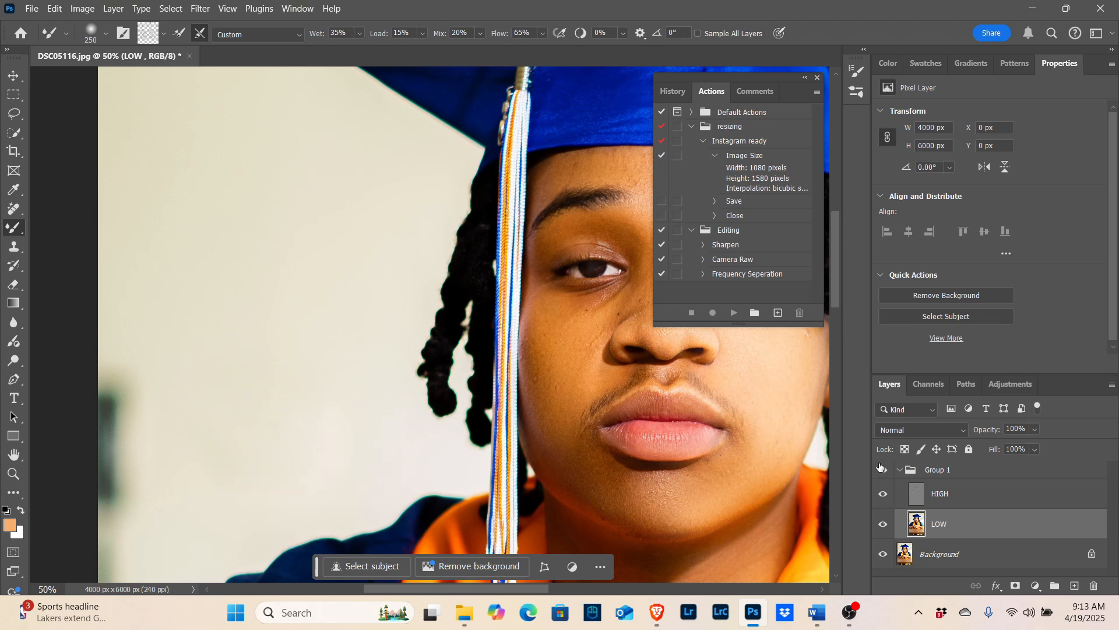
Toggle the visibility of Group 1 to compare the wall and face before and after retouching, up close and across the whole portrait.
left_click(884, 471)
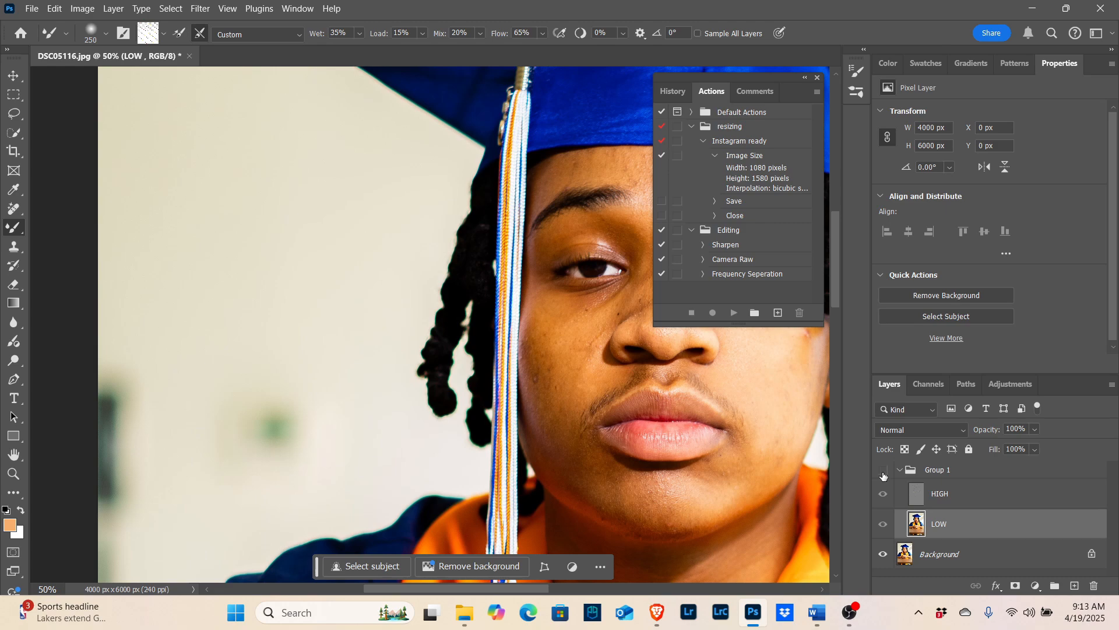
left_click(883, 472)
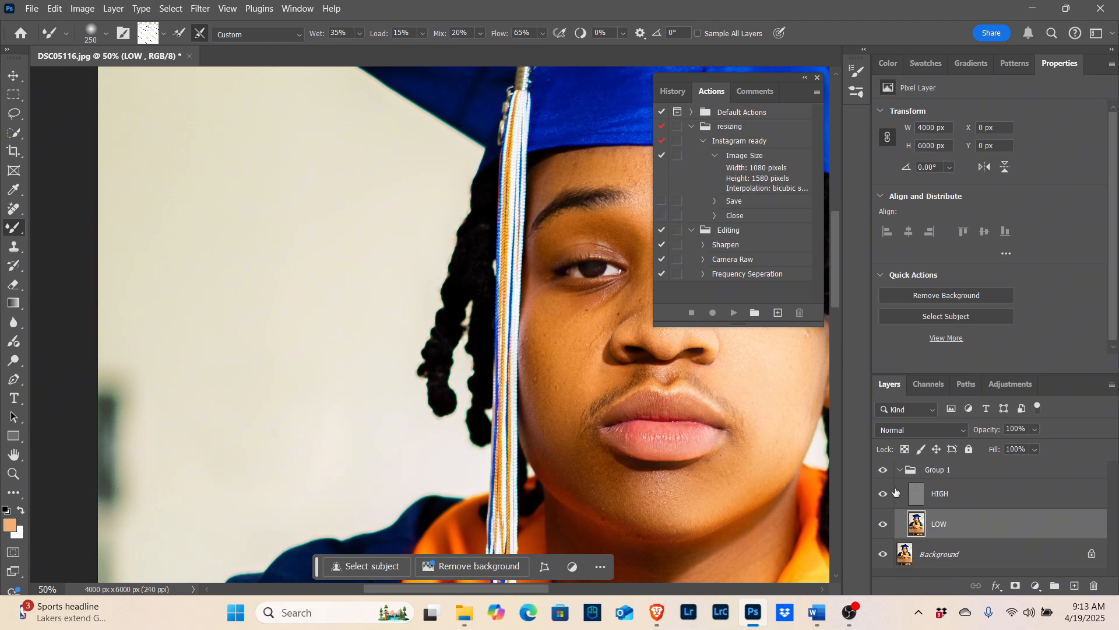
left_click_drag(527, 586, 575, 578)
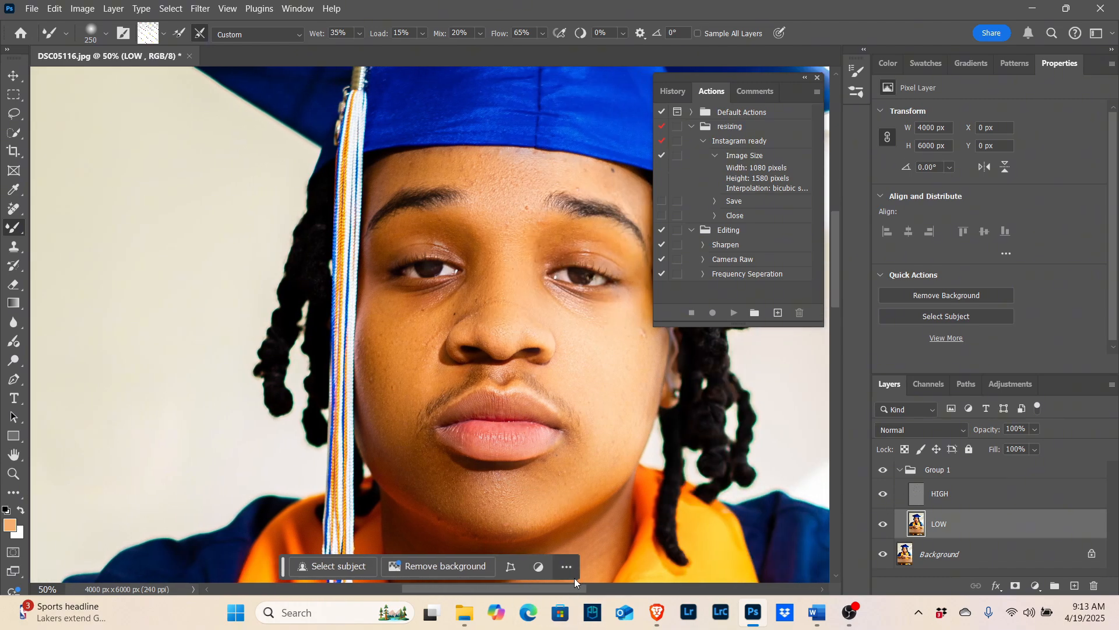
key("ctrl+minus")
key("ctrl+minus")
key("ctrl+minus")
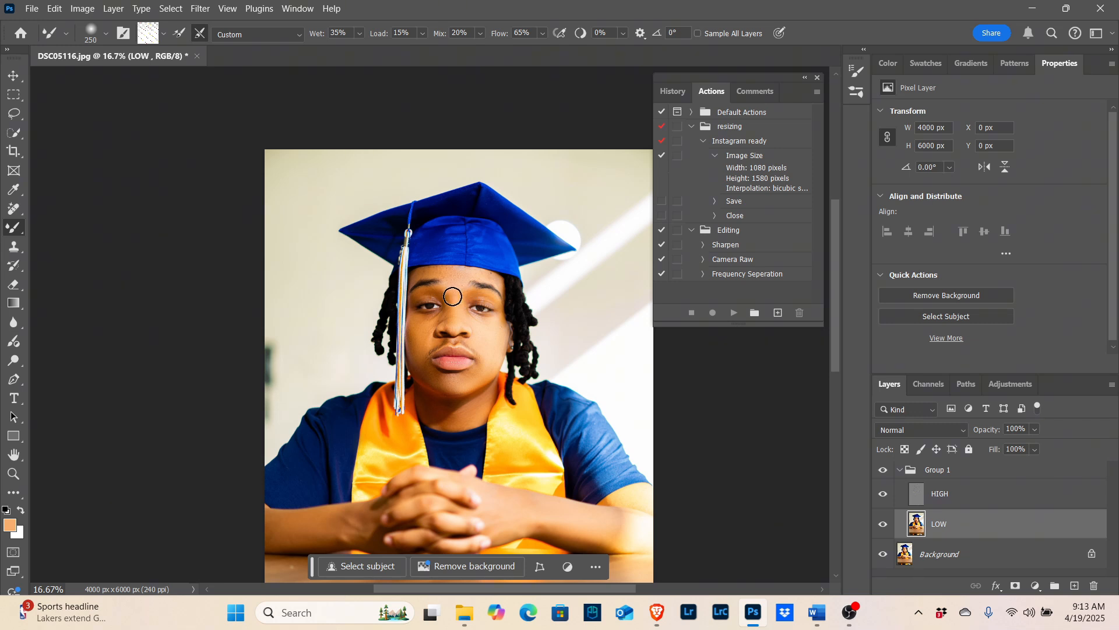
left_click(884, 471)
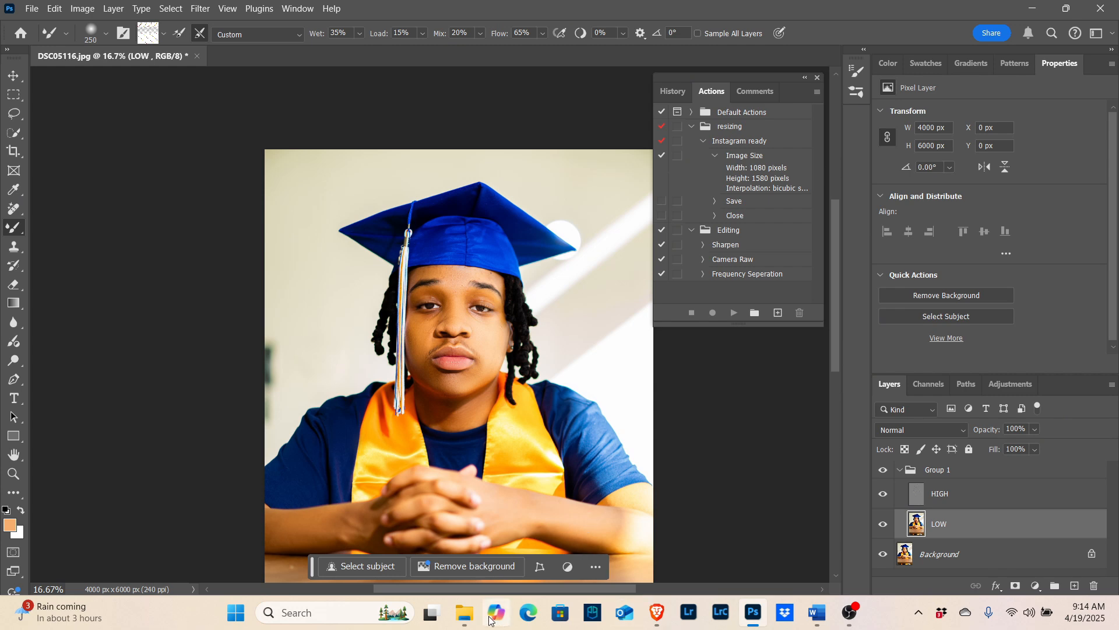
Switch to File Explorer, open DSC05116 from the JPEG folder in the photo viewer, examine the maximized portrait, and return to Photoshop.
mouse_move(468, 622)
left_click(373, 541)
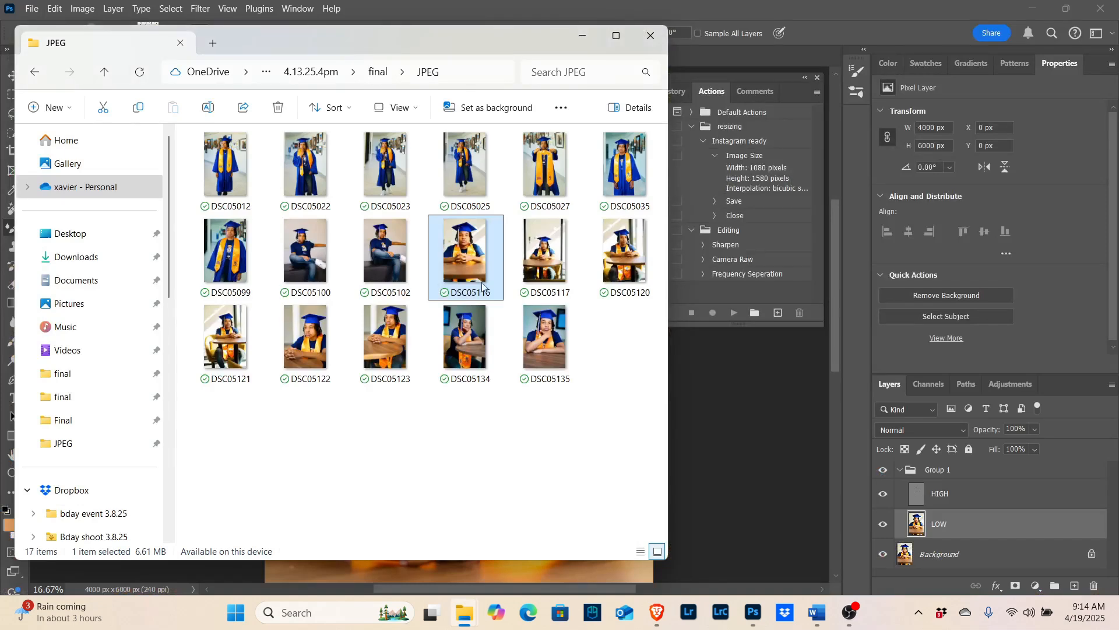
double_click(477, 253)
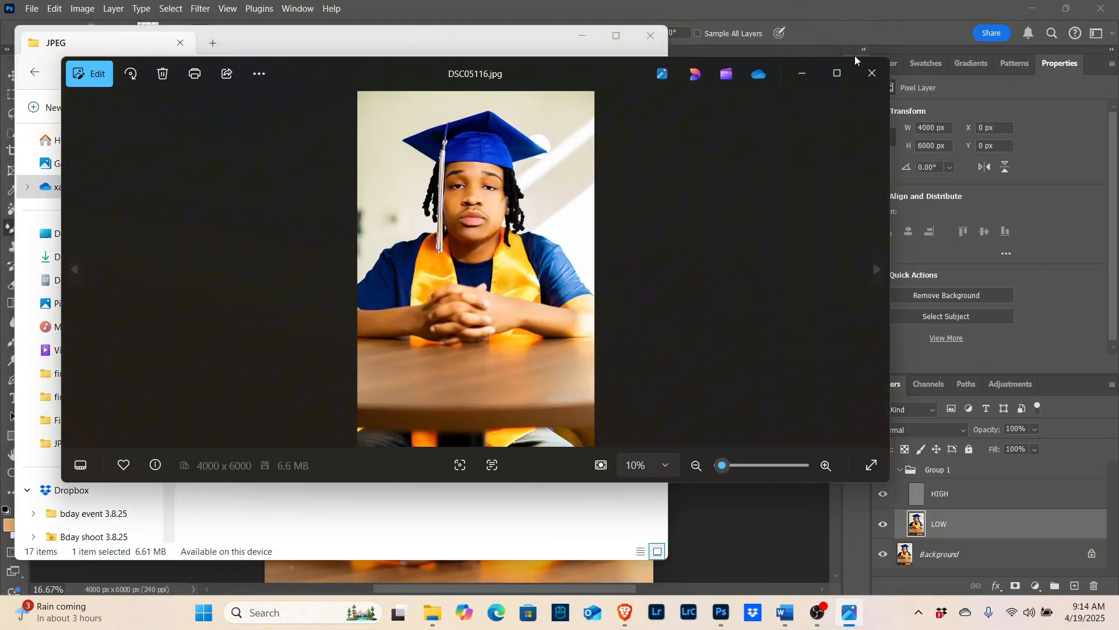
left_click(837, 73)
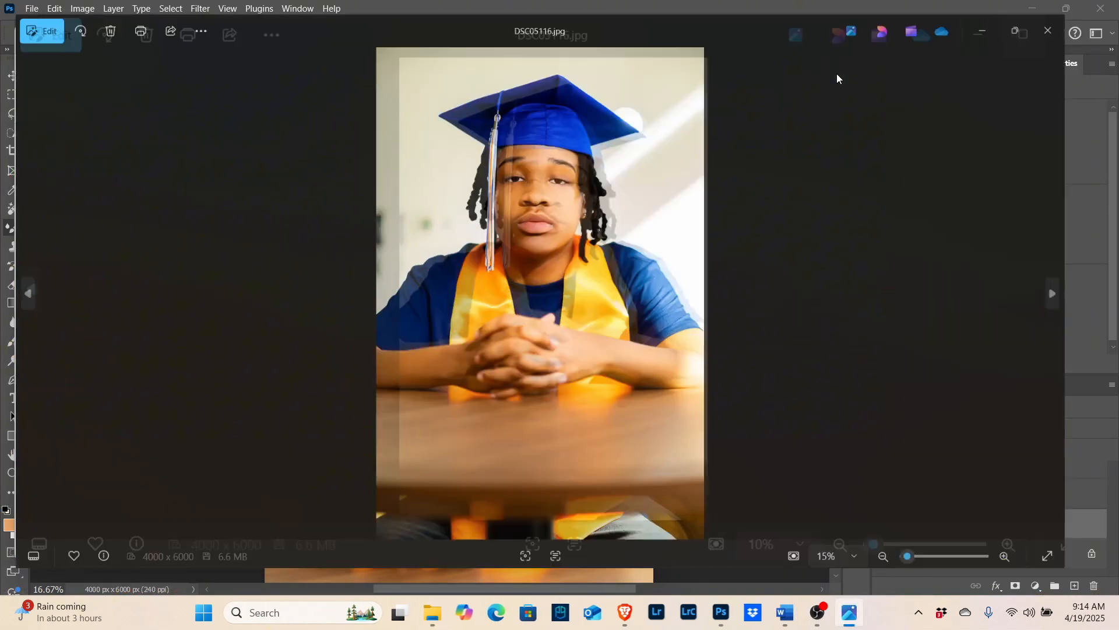
scroll(516, 395, "up", 3)
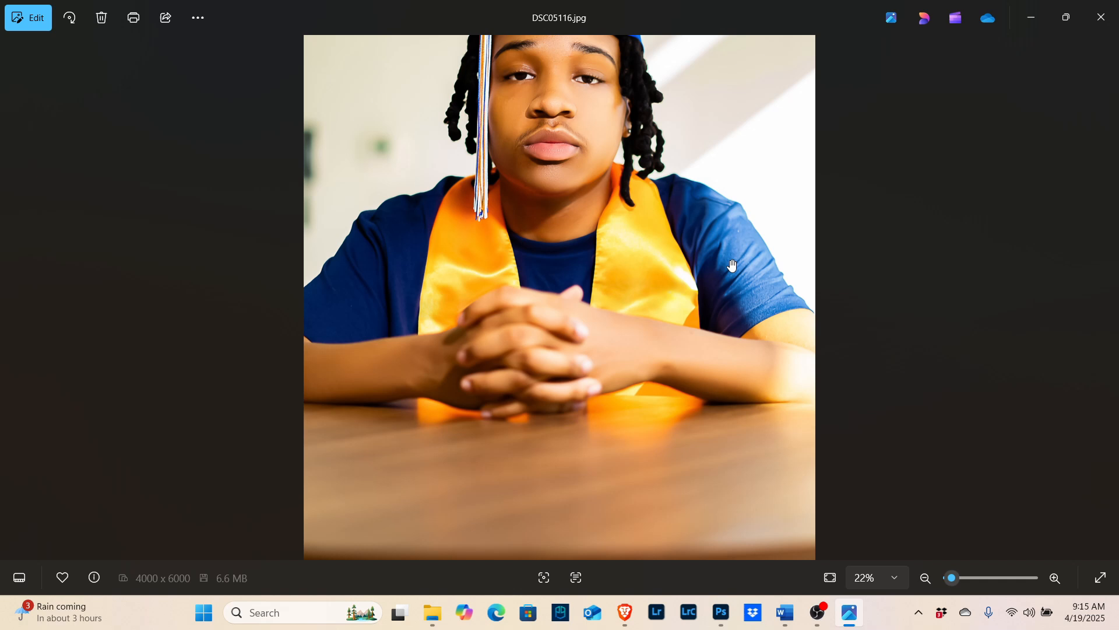
scroll(660, 292, "up", 2)
scroll(661, 304, "down", 4)
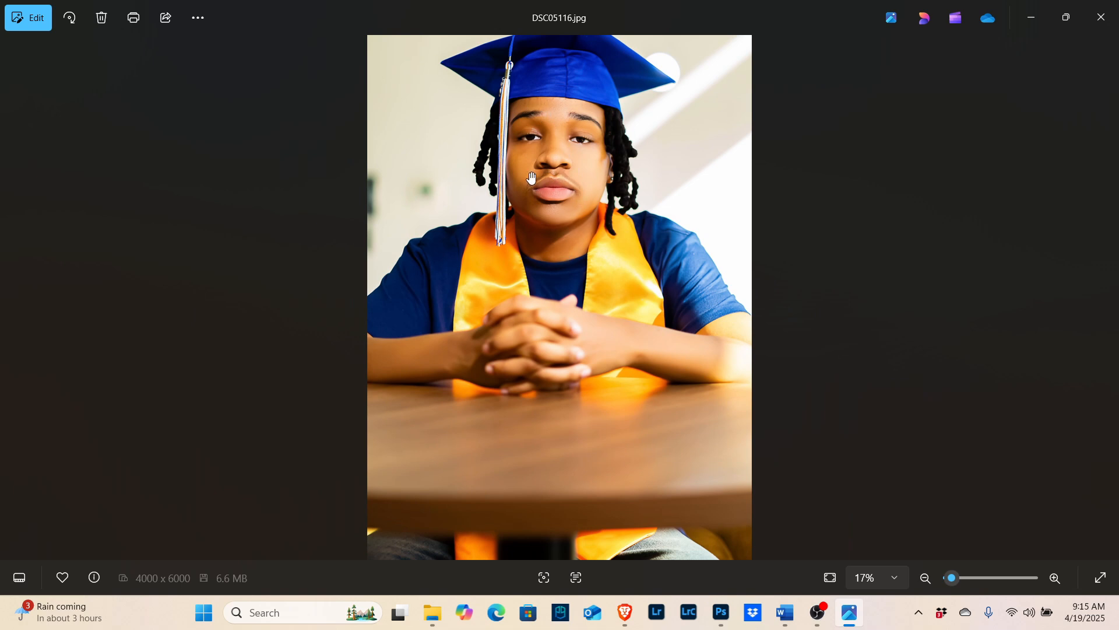
left_click(1031, 18)
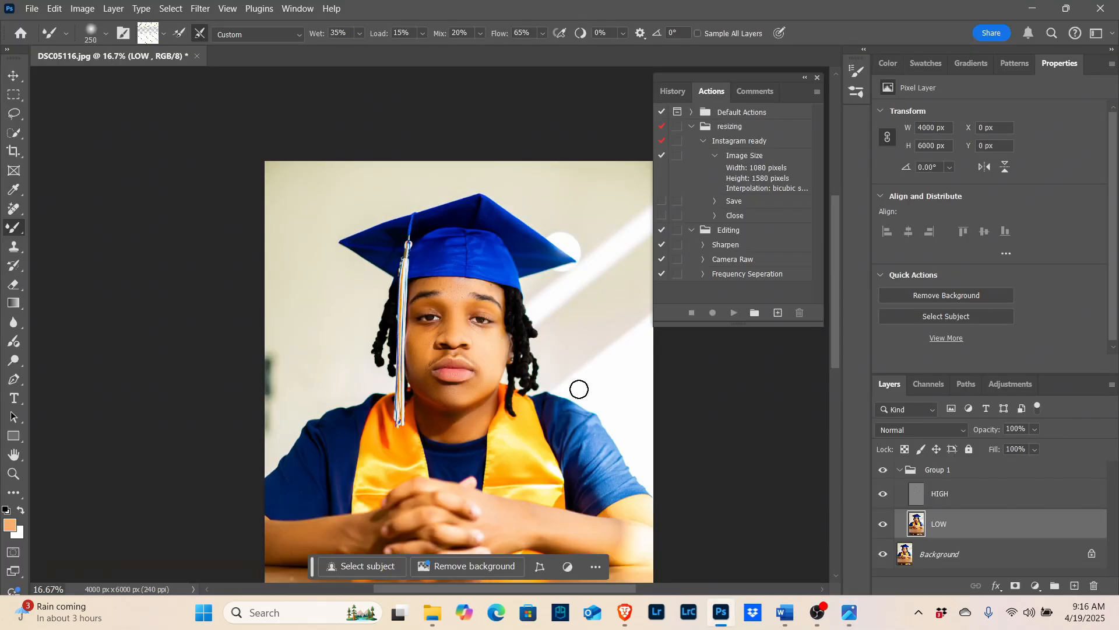